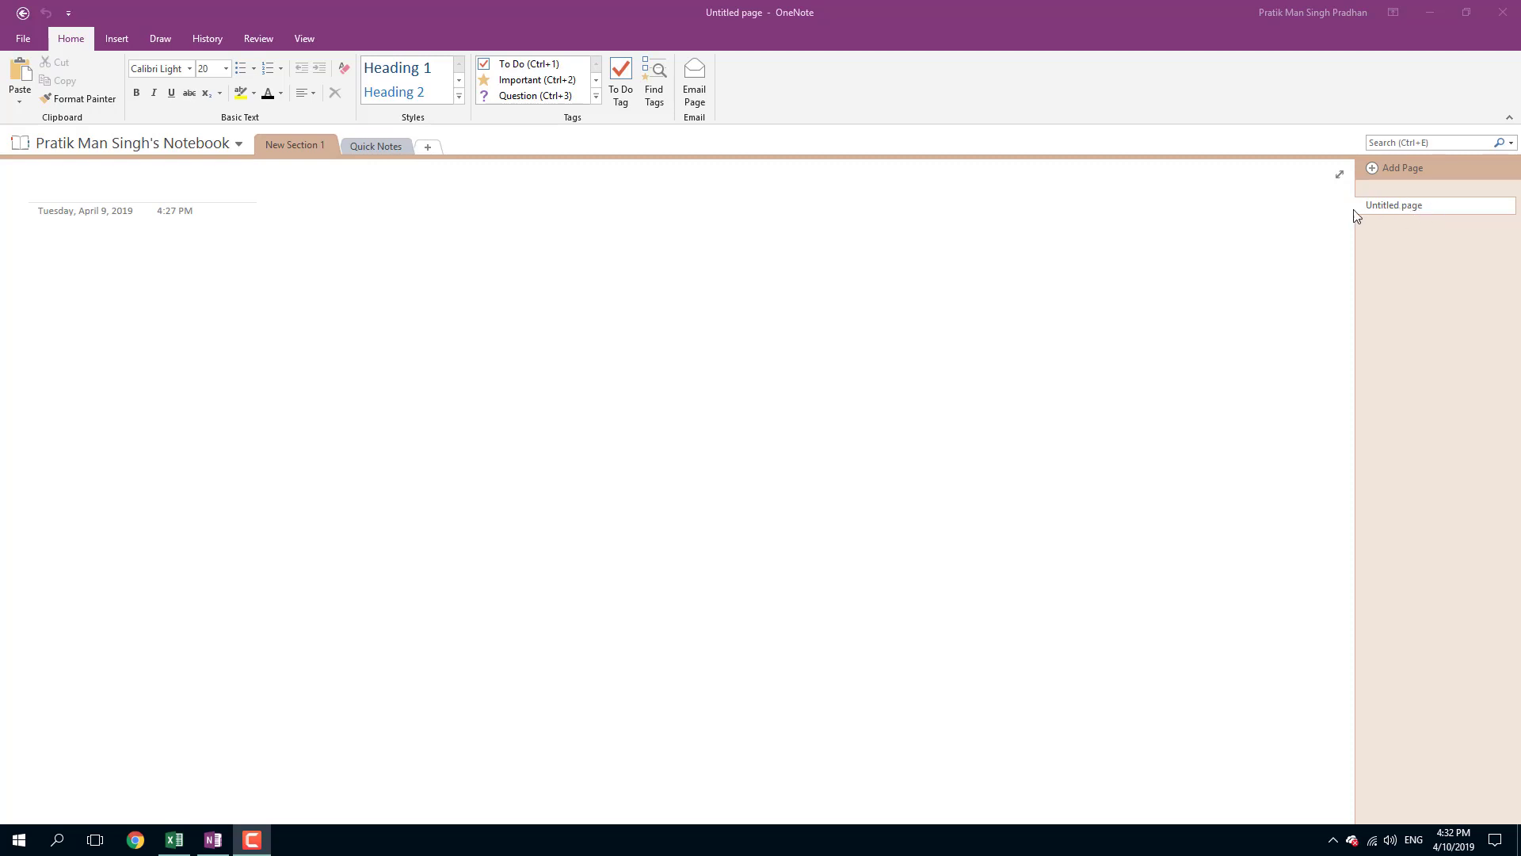
Step: Title the untitled page 'Adobe Product Lesson' and move into its body
{"action": "left_click", "coordinate": [1418, 206]}
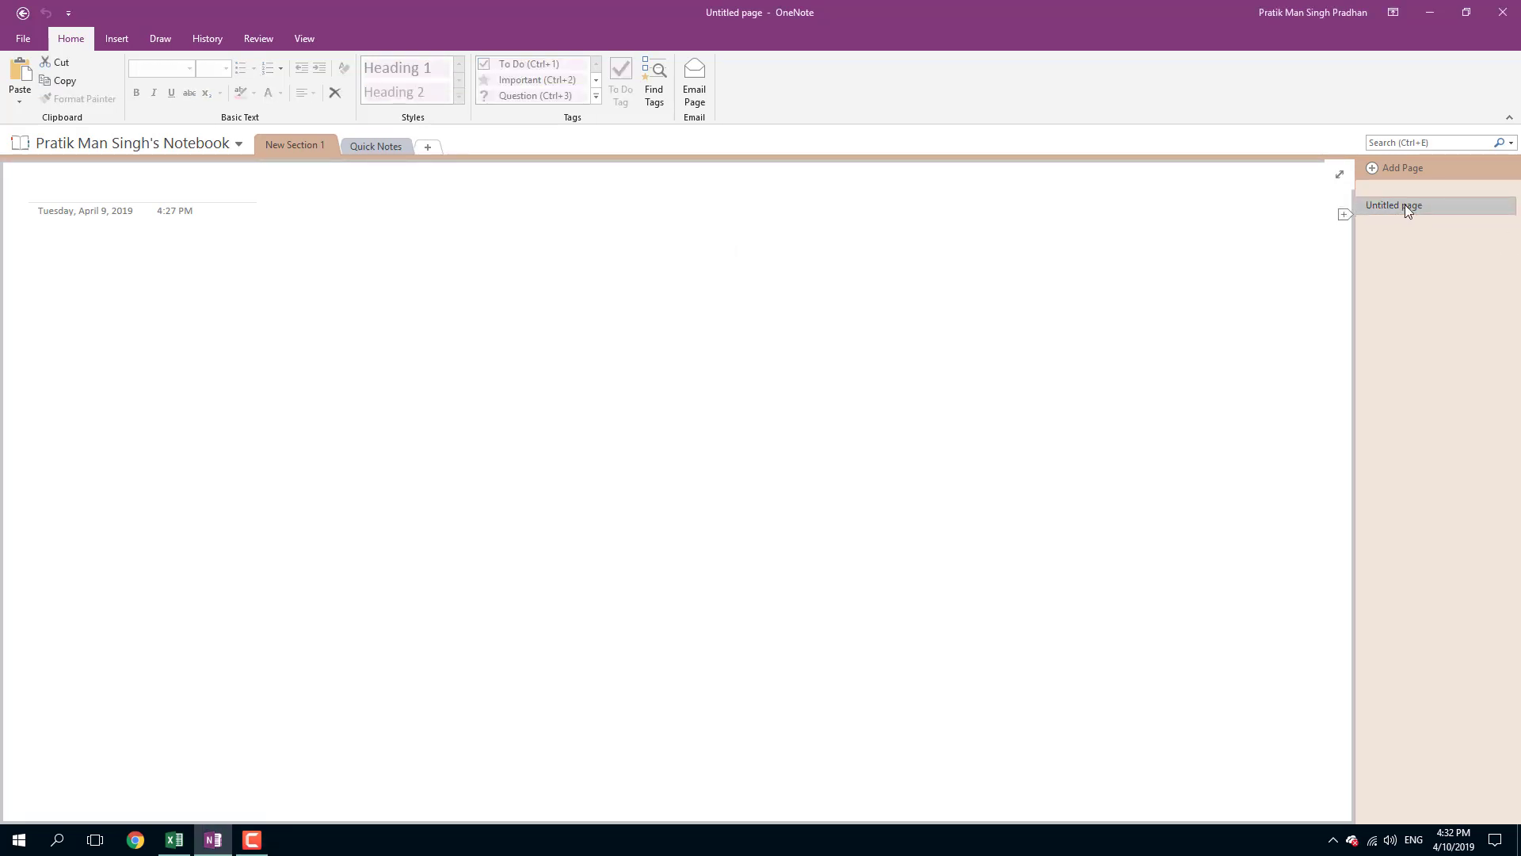
{"action": "left_click", "coordinate": [59, 190]}
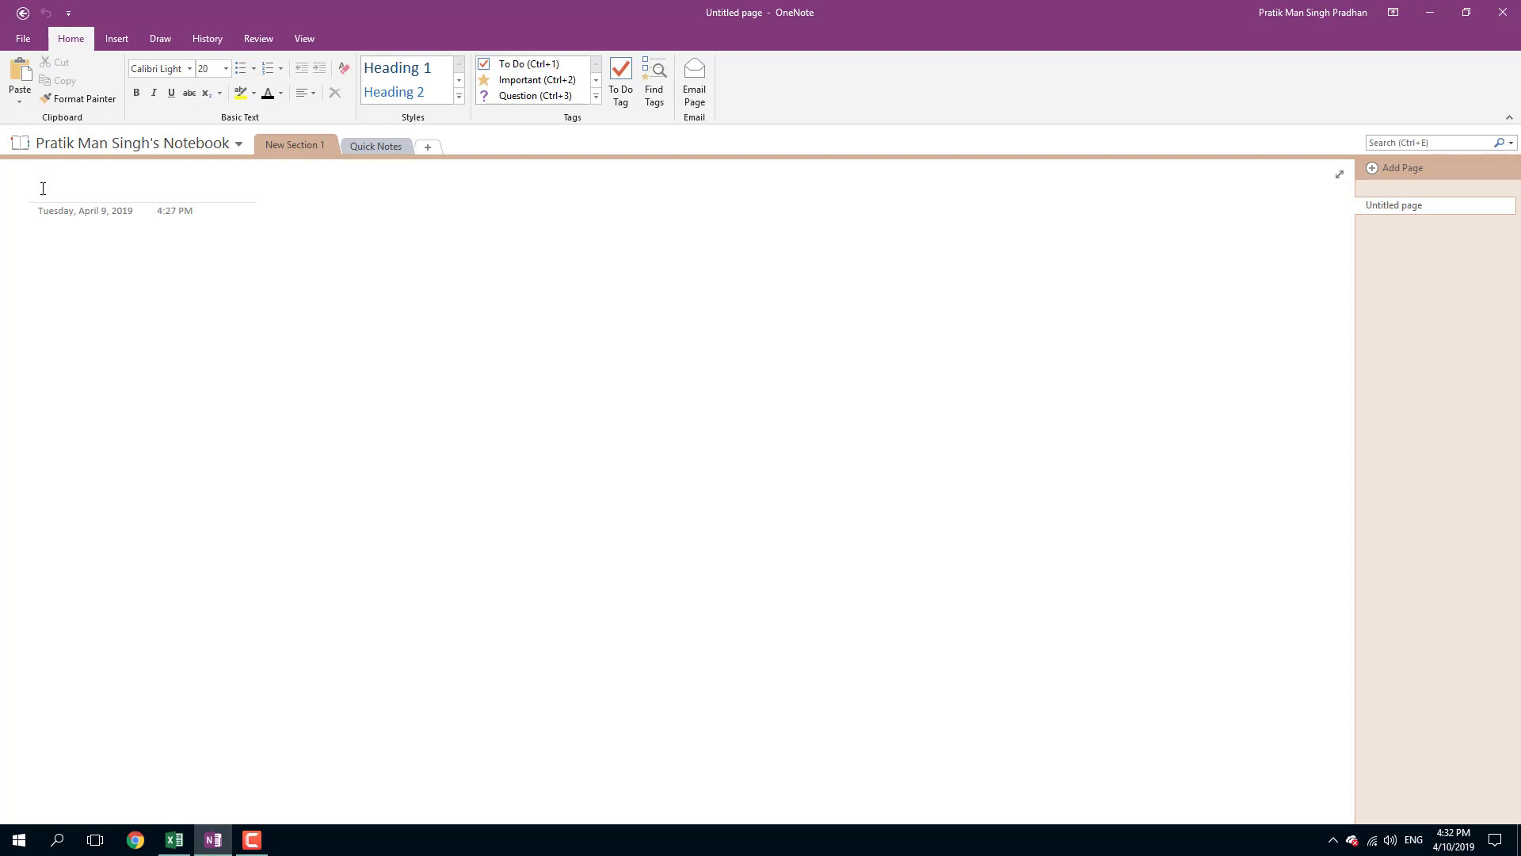
{"action": "type", "text": "Adobe"}
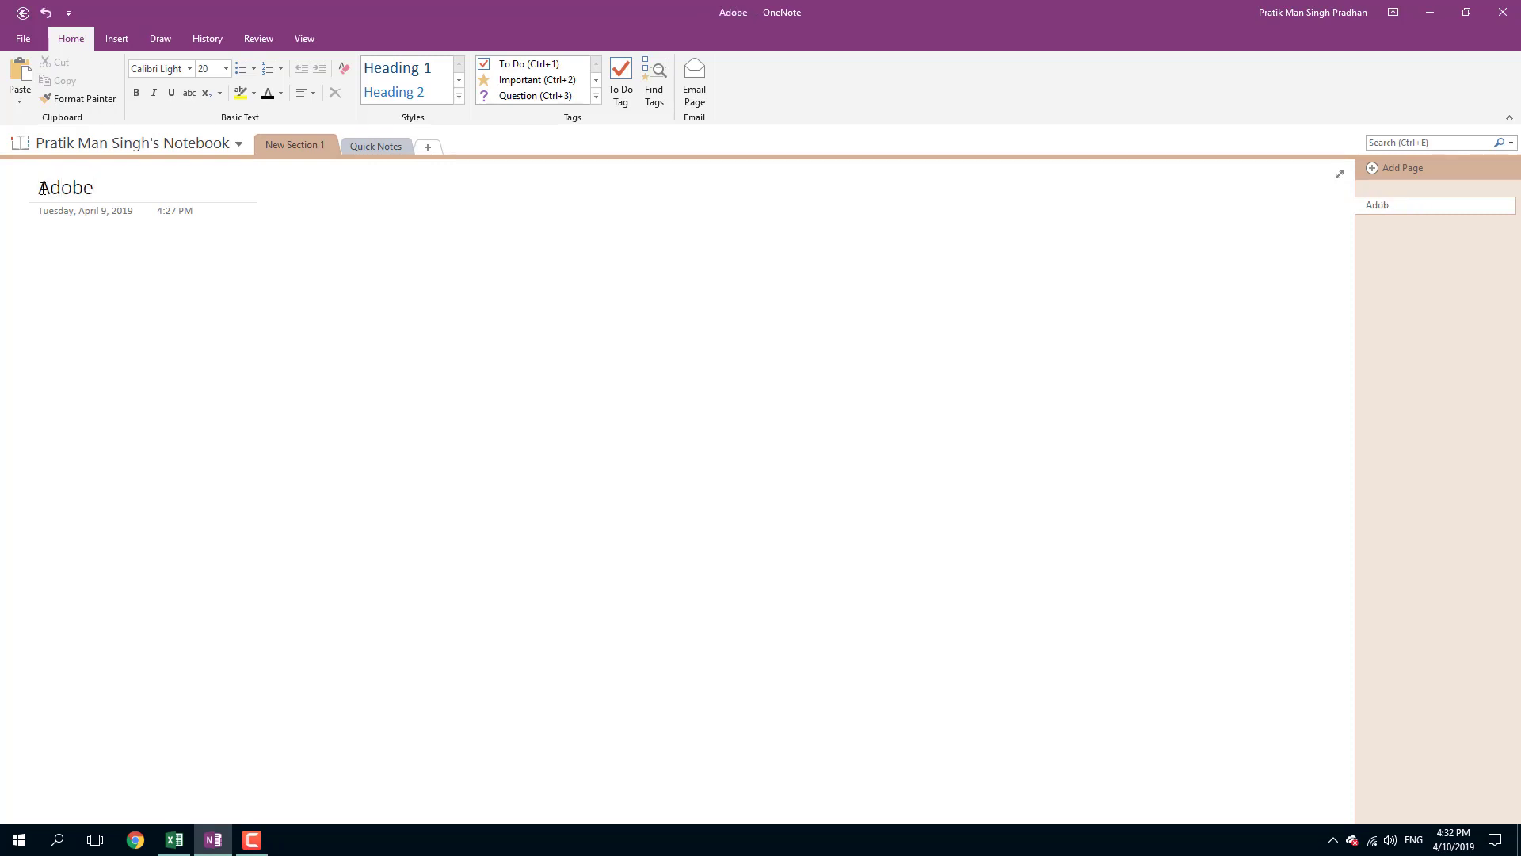
{"action": "type", "text": " Product Lesson"}
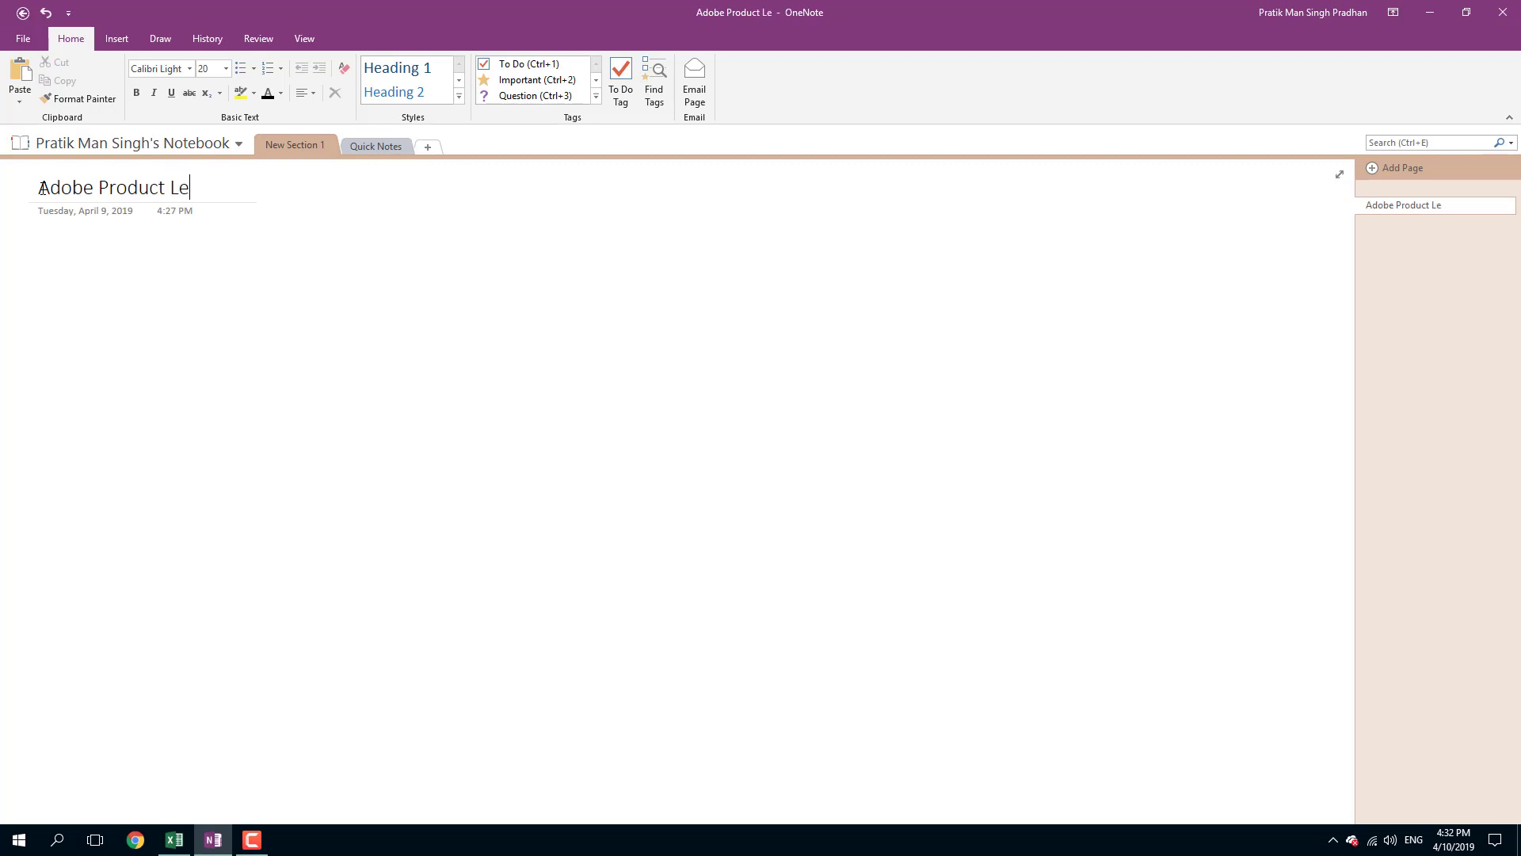
{"action": "left_click", "coordinate": [233, 331]}
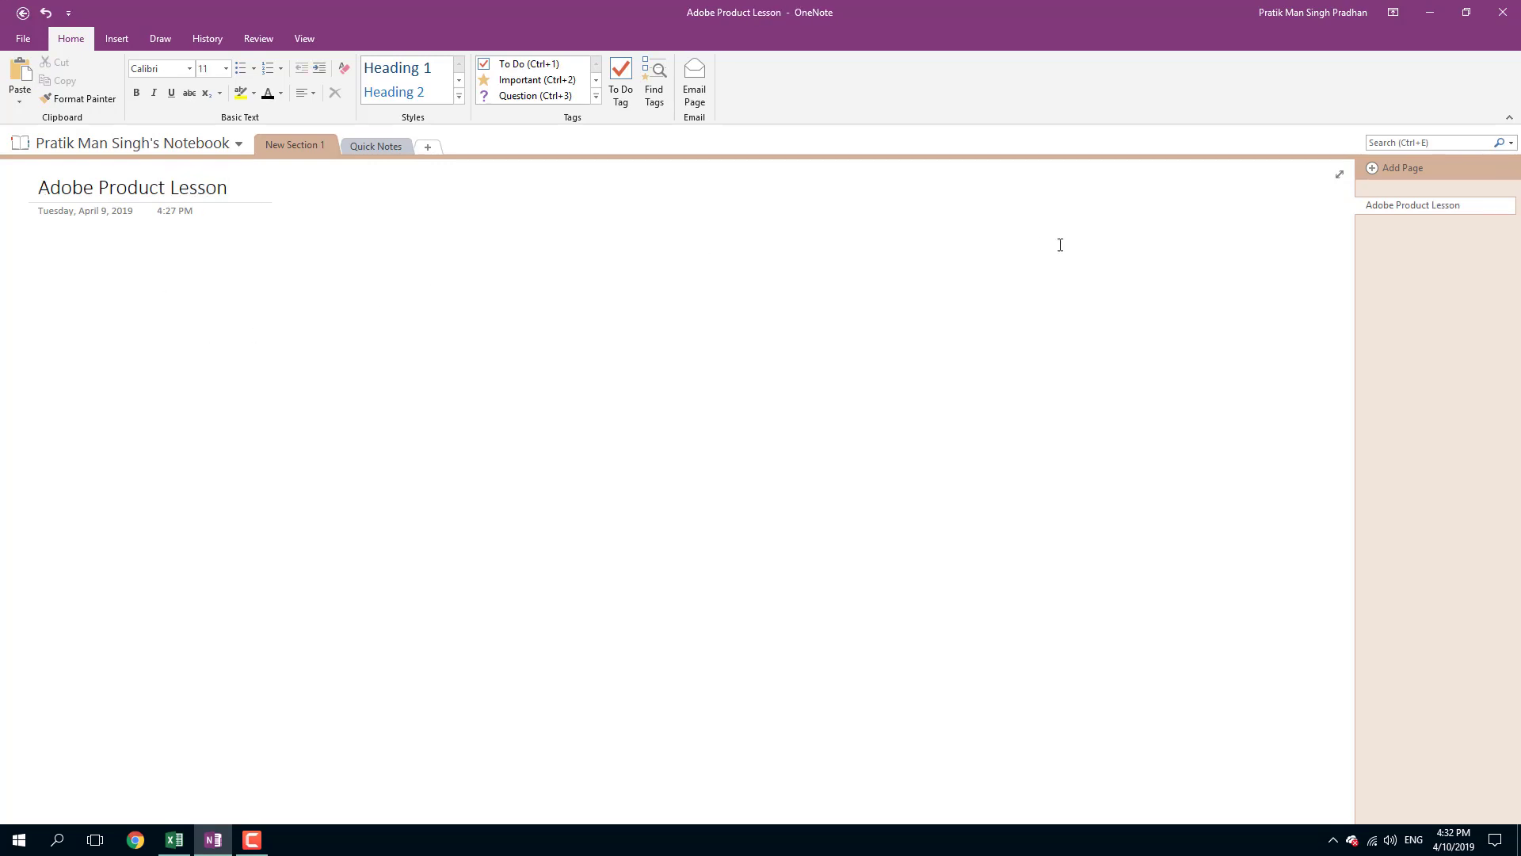
Step: Add two new pages titled 'Autodesk Product Lessons' and 'Microsoft Product Lessons'
{"action": "left_click", "coordinate": [1381, 168]}
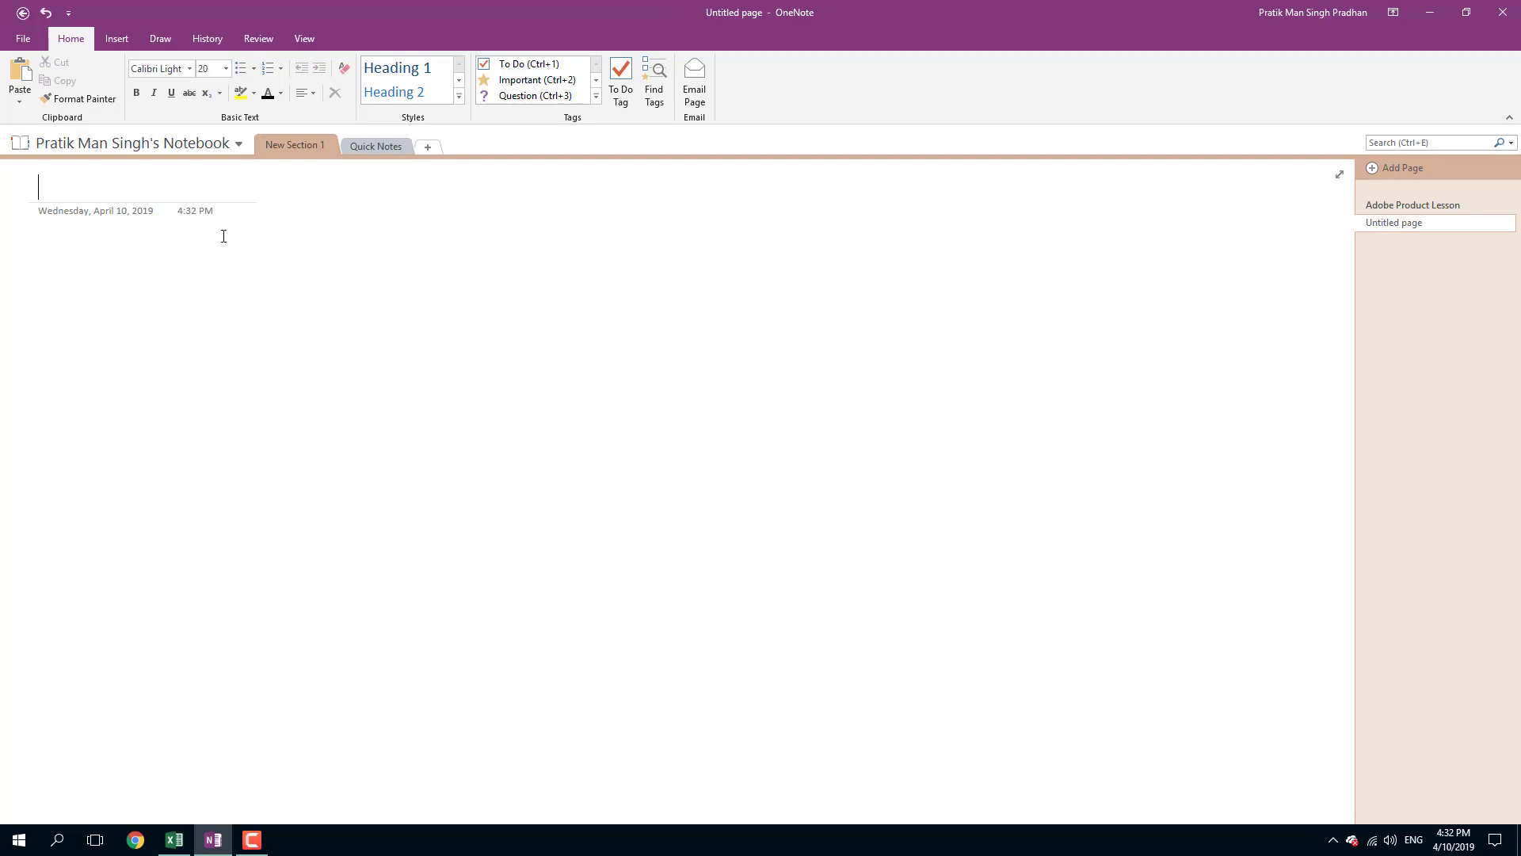
{"action": "type", "text": "Autodesk "}
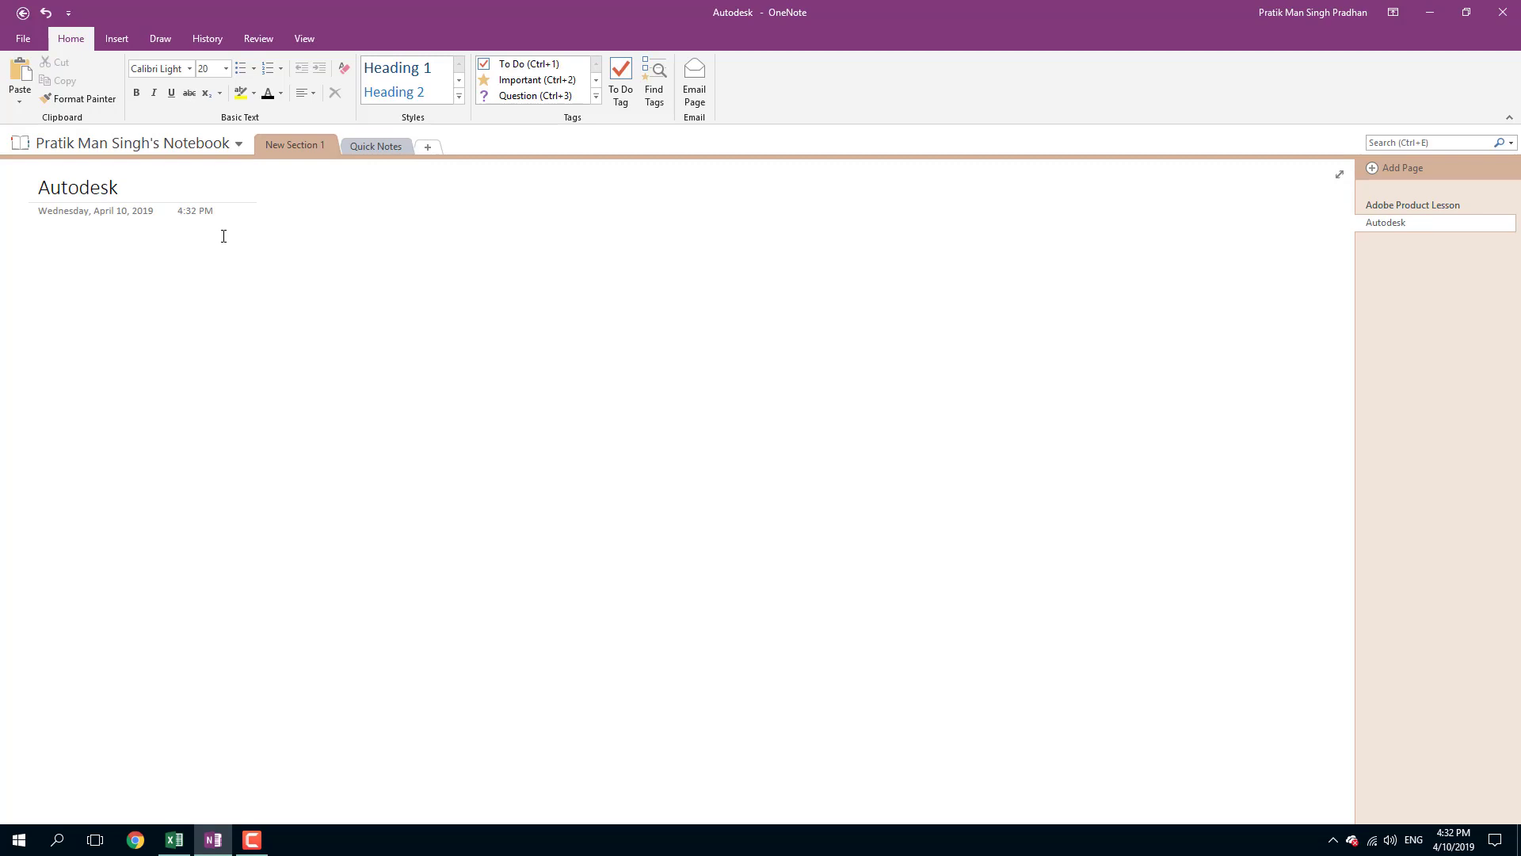
{"action": "type", "text": "Product "}
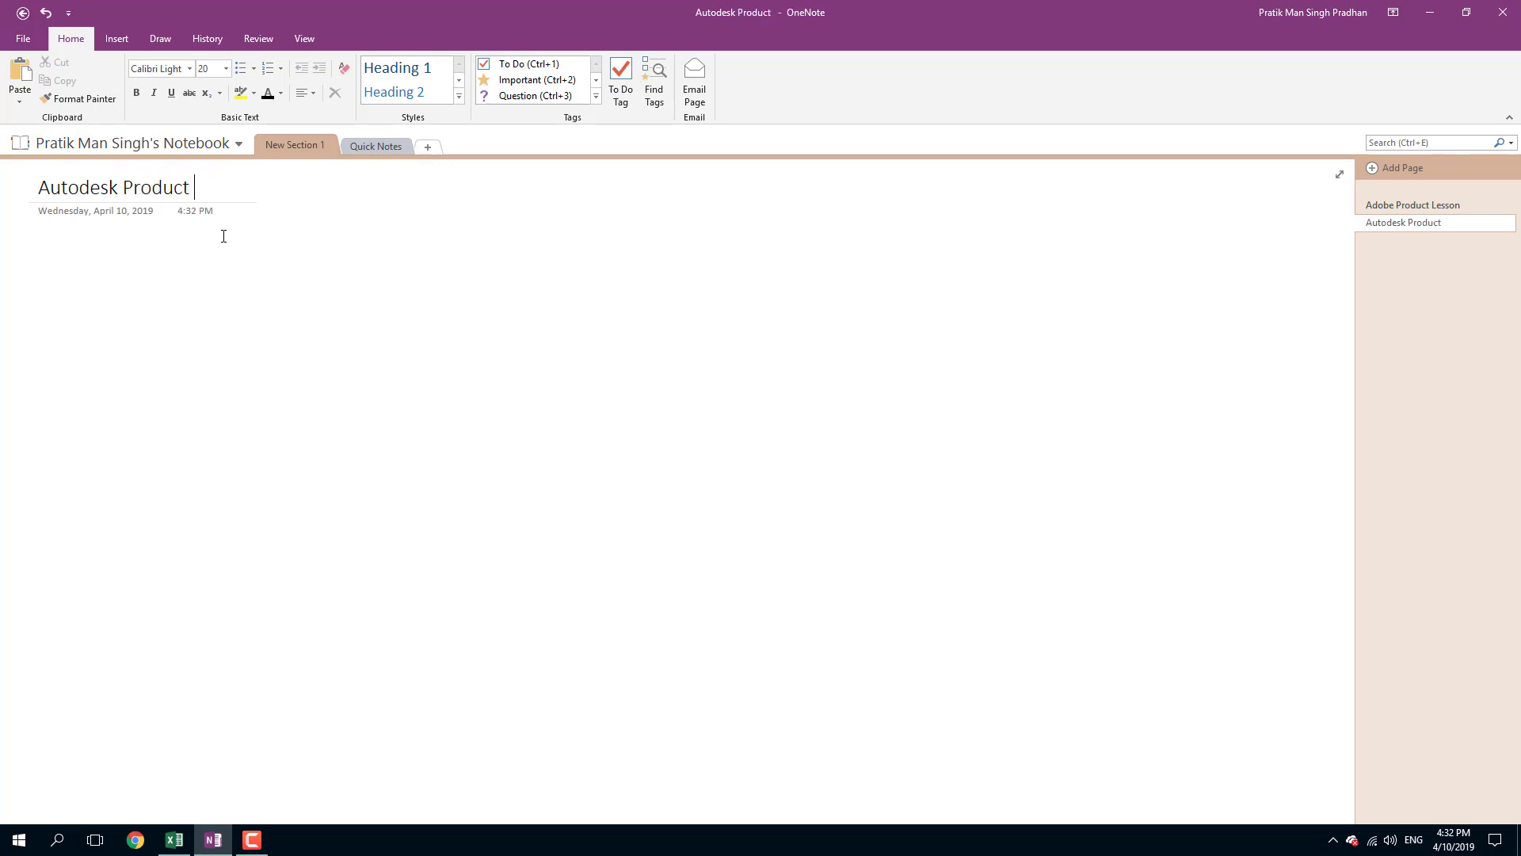
{"action": "type", "text": "Lessons"}
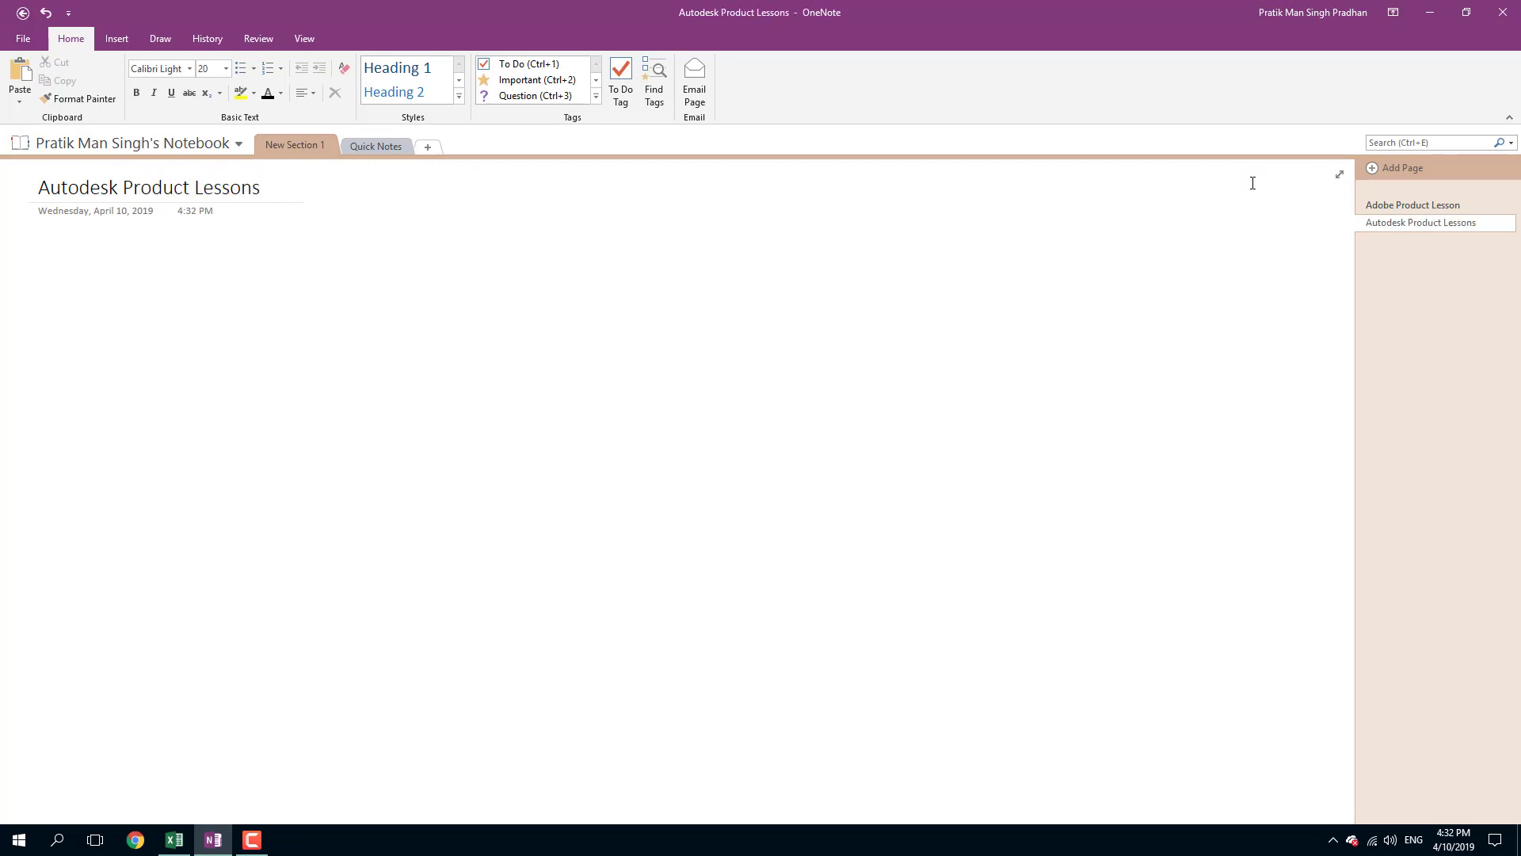
{"action": "left_click", "coordinate": [1413, 173]}
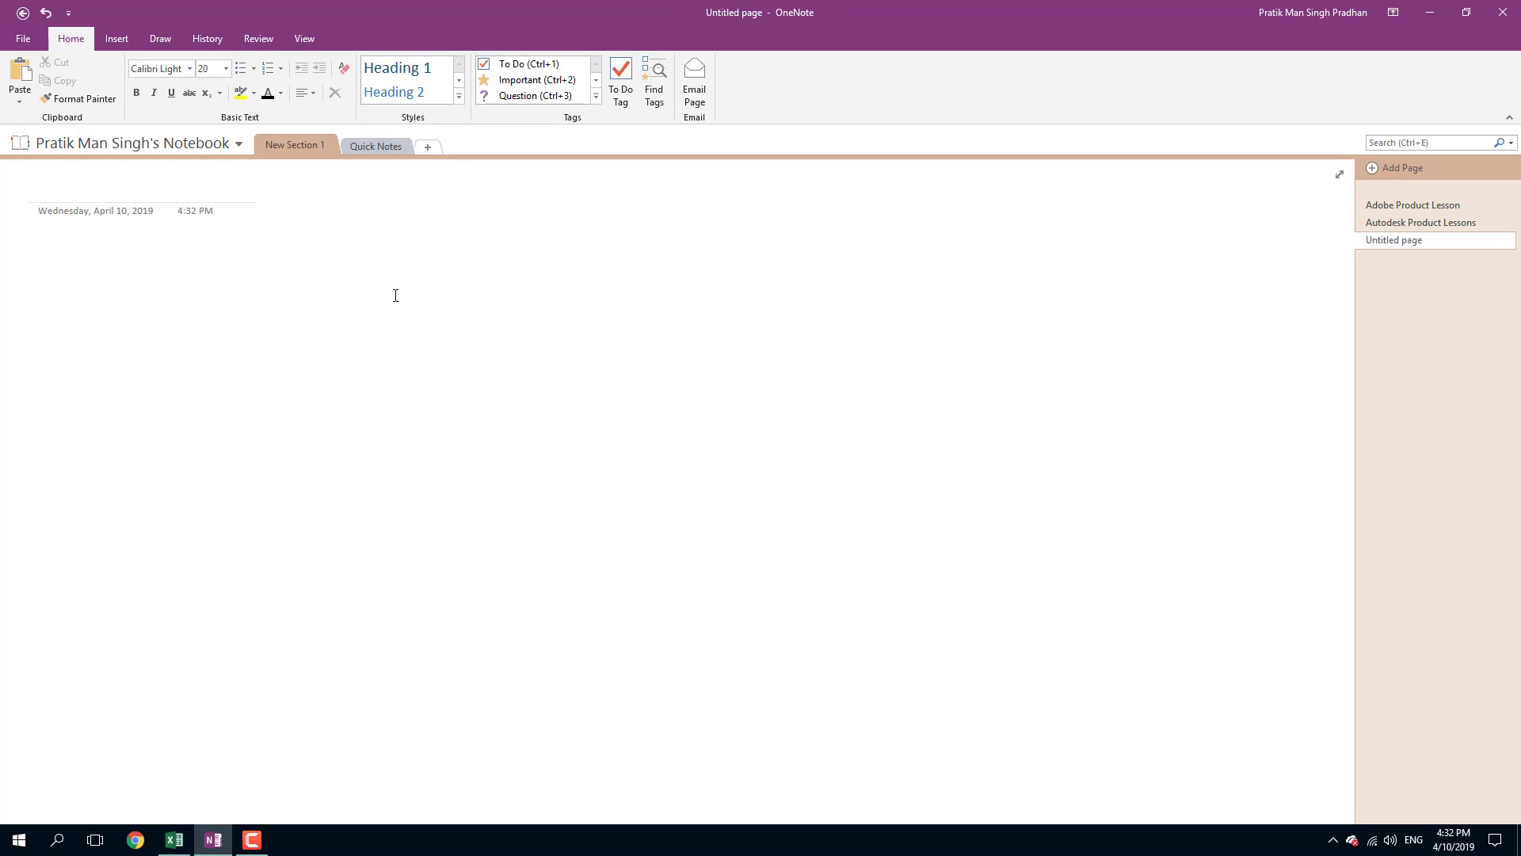
{"action": "type", "text": "Micro"}
{"action": "key", "text": "BackSpace"}
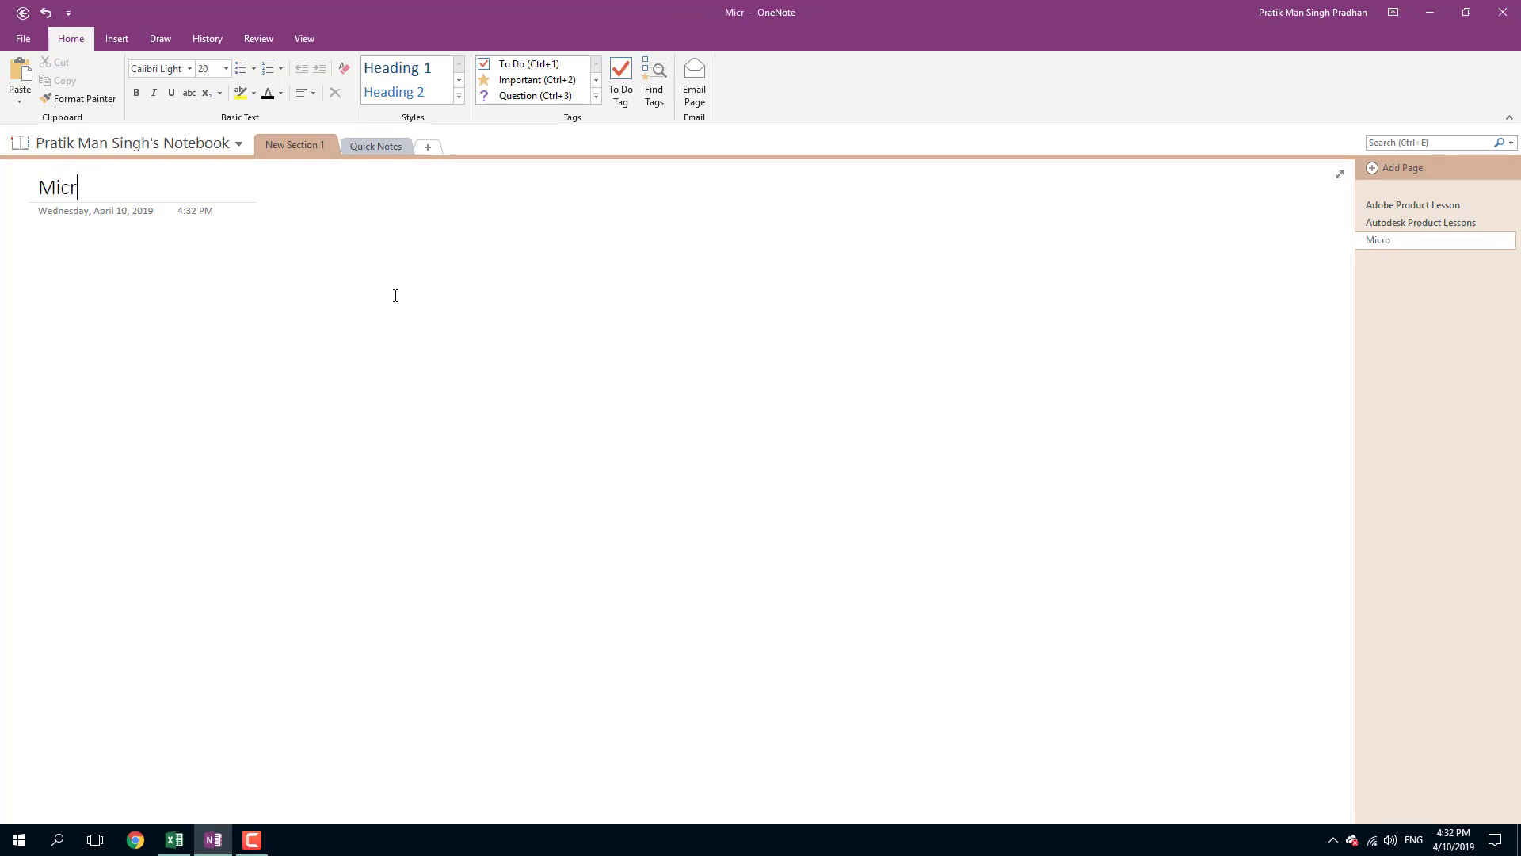
{"action": "type", "text": "osoft Pro"}
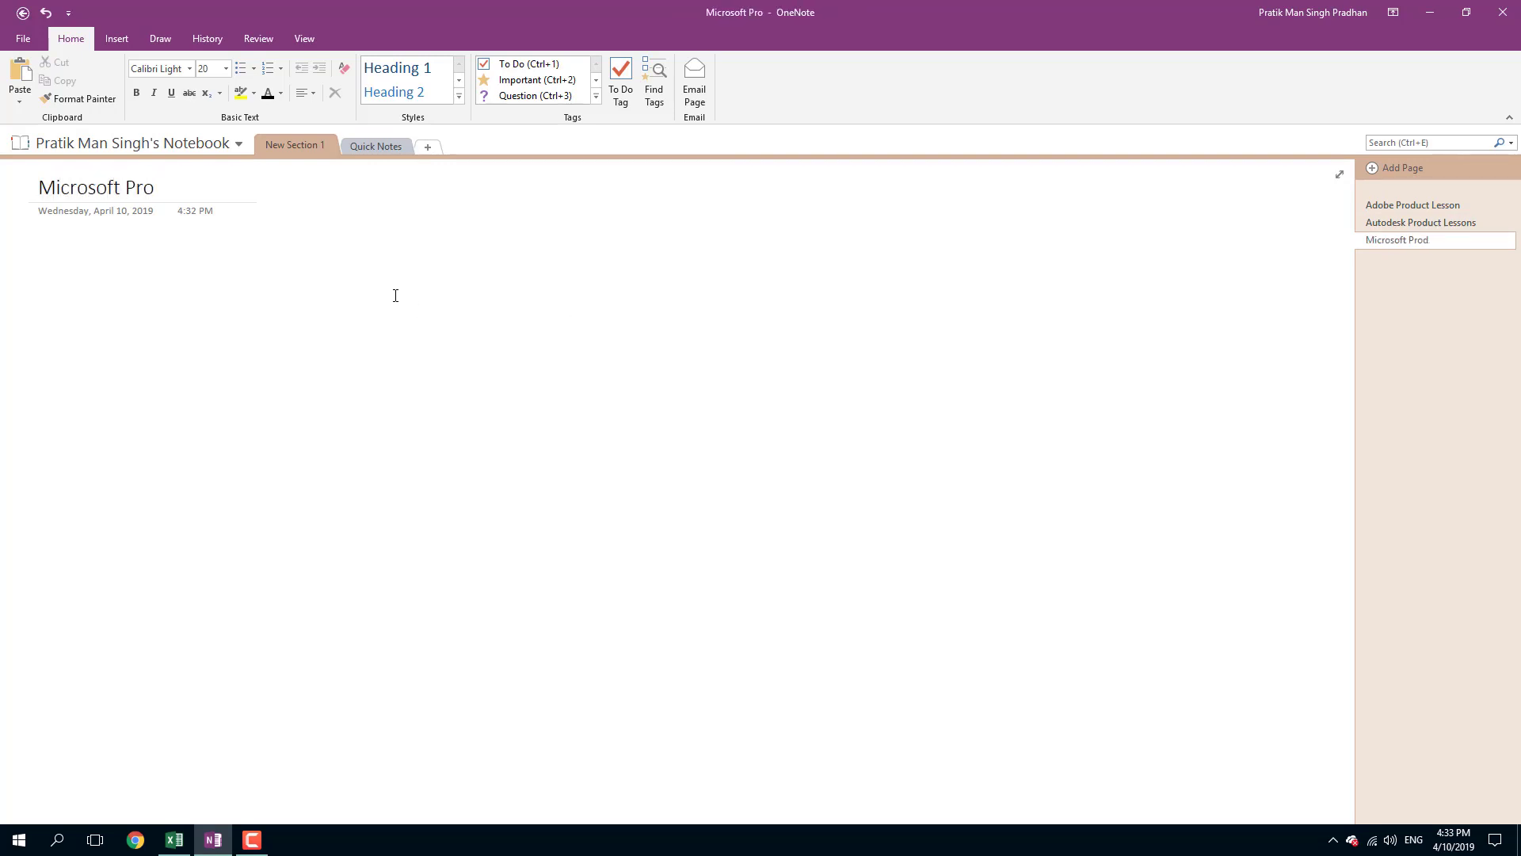
{"action": "type", "text": "duct Lessons"}
{"action": "key", "text": "Return"}
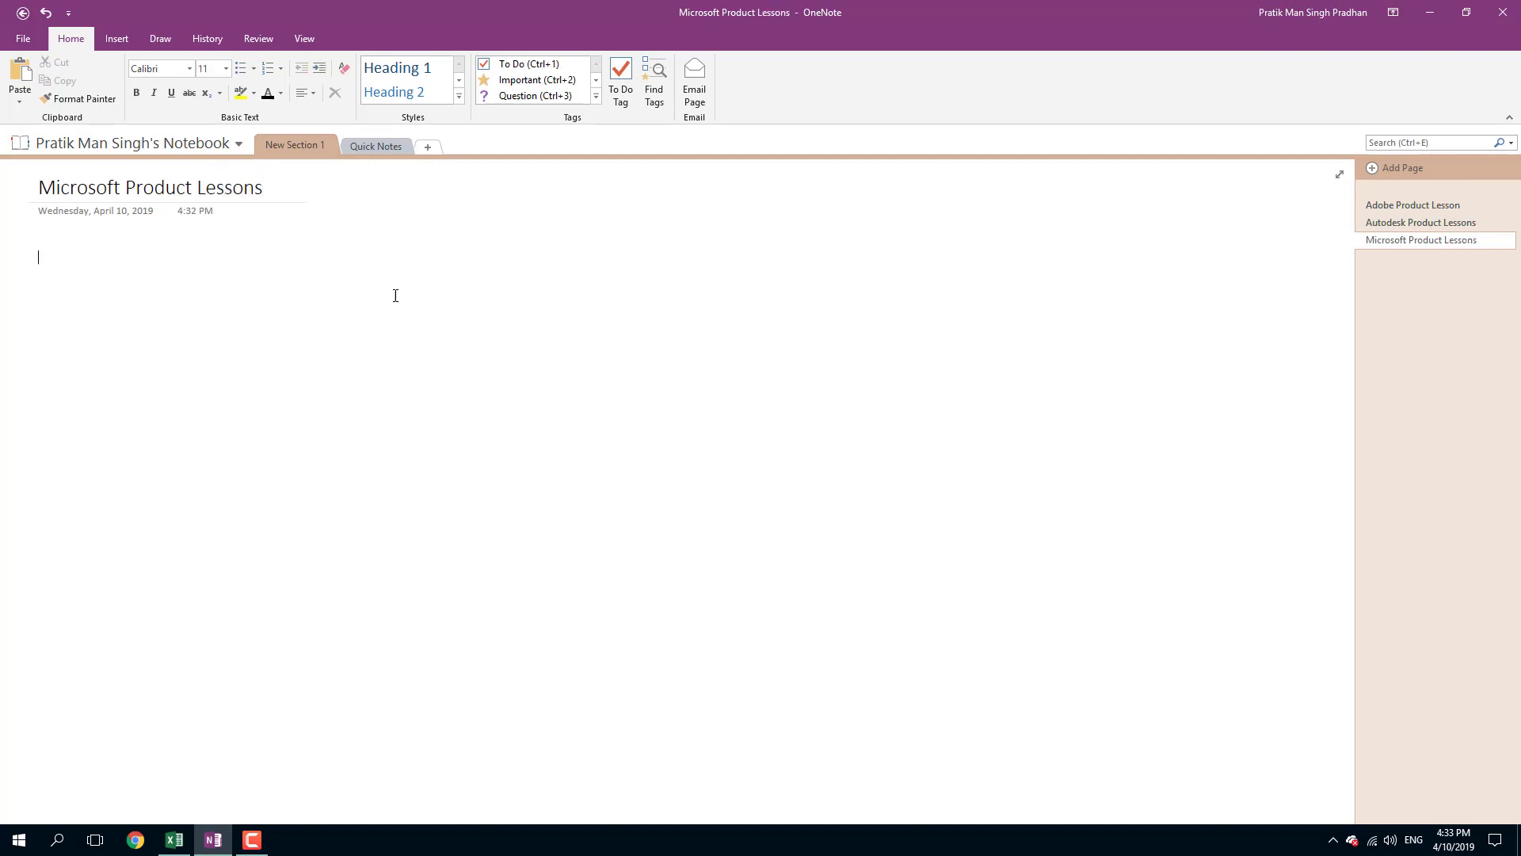
Step: Insert a 'Photoshop' page above Adobe Product Lesson and an 'Illustrator' page at the end
{"action": "left_click", "coordinate": [1407, 208]}
{"action": "left_click", "coordinate": [1416, 222]}
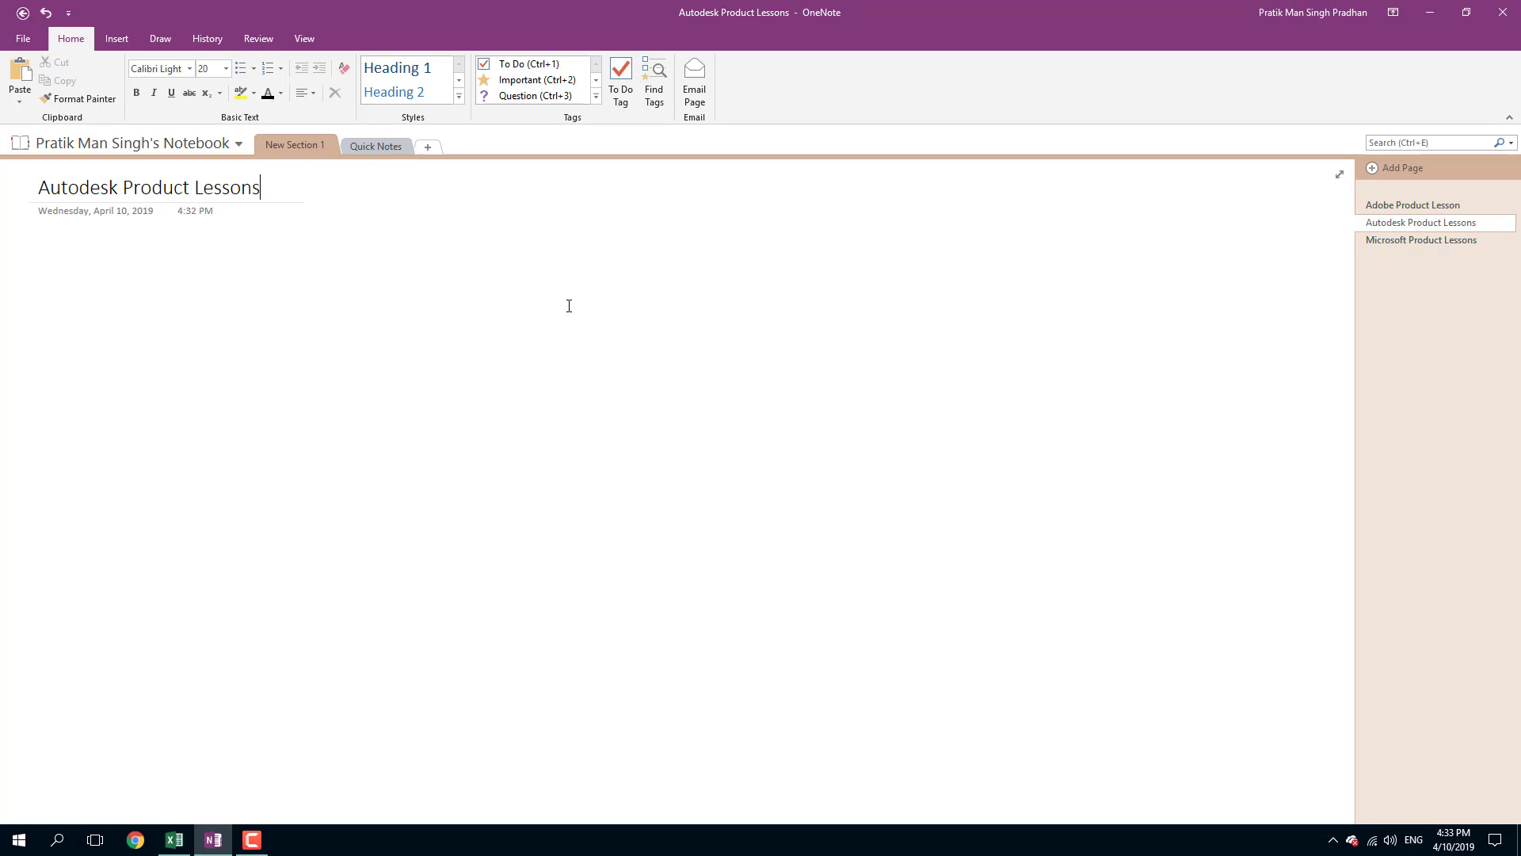
{"action": "left_click", "coordinate": [1418, 206]}
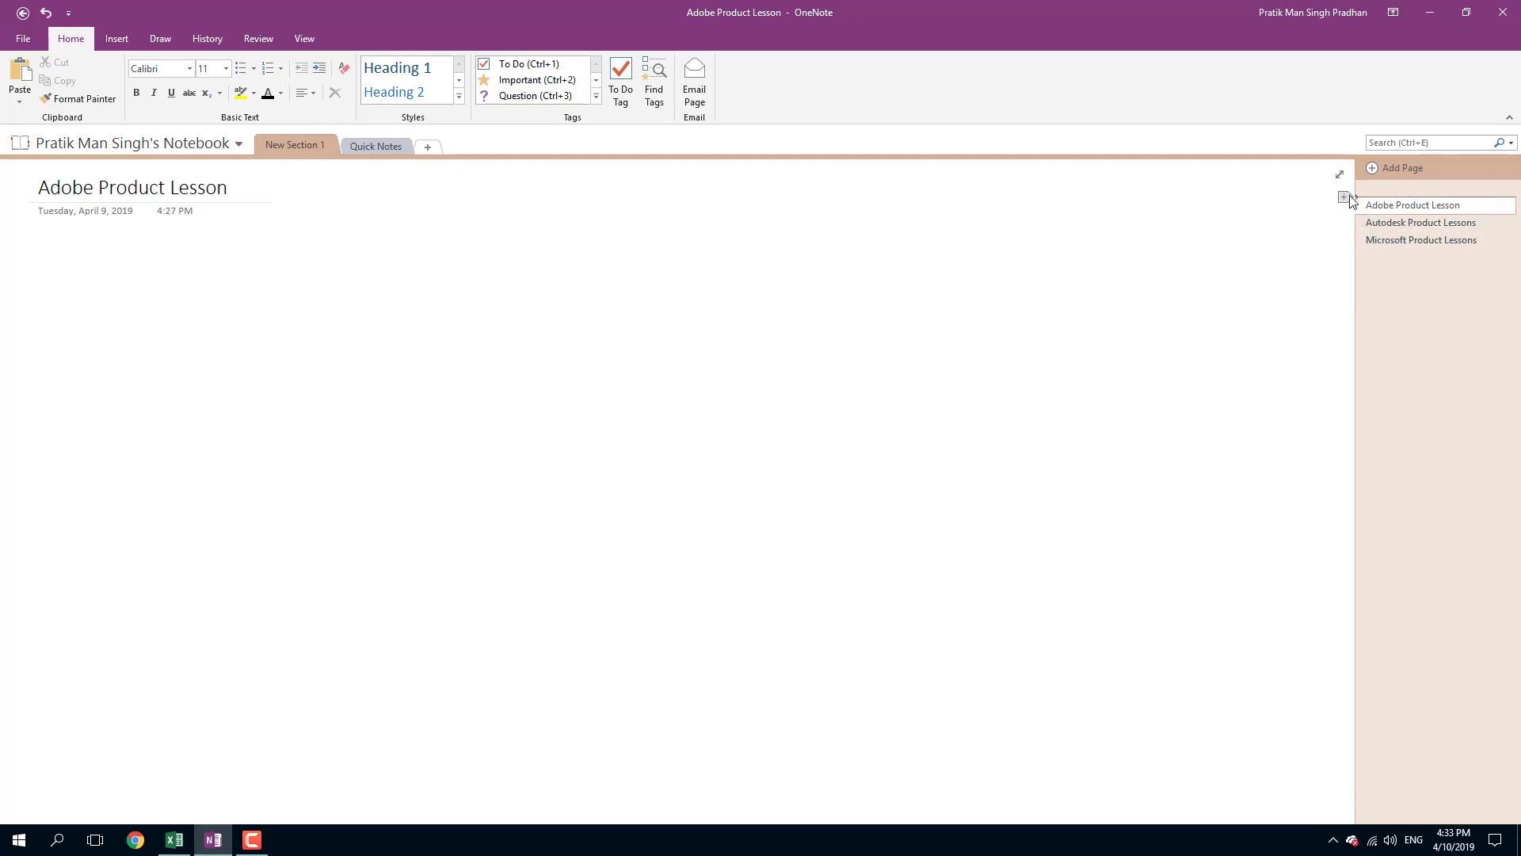
{"action": "left_click", "coordinate": [1345, 197]}
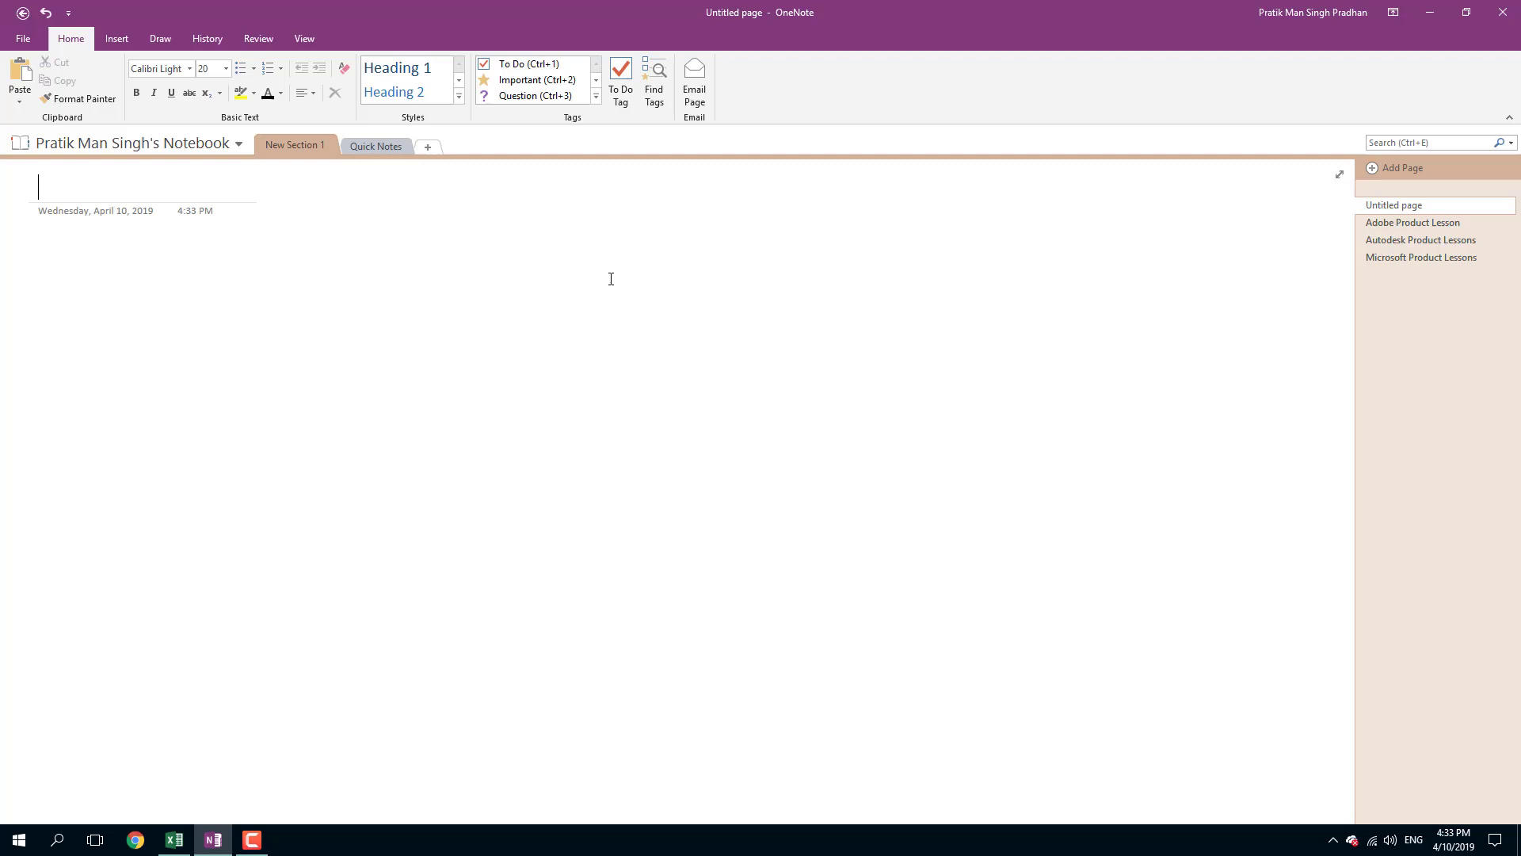
{"action": "type", "text": "Photoshop"}
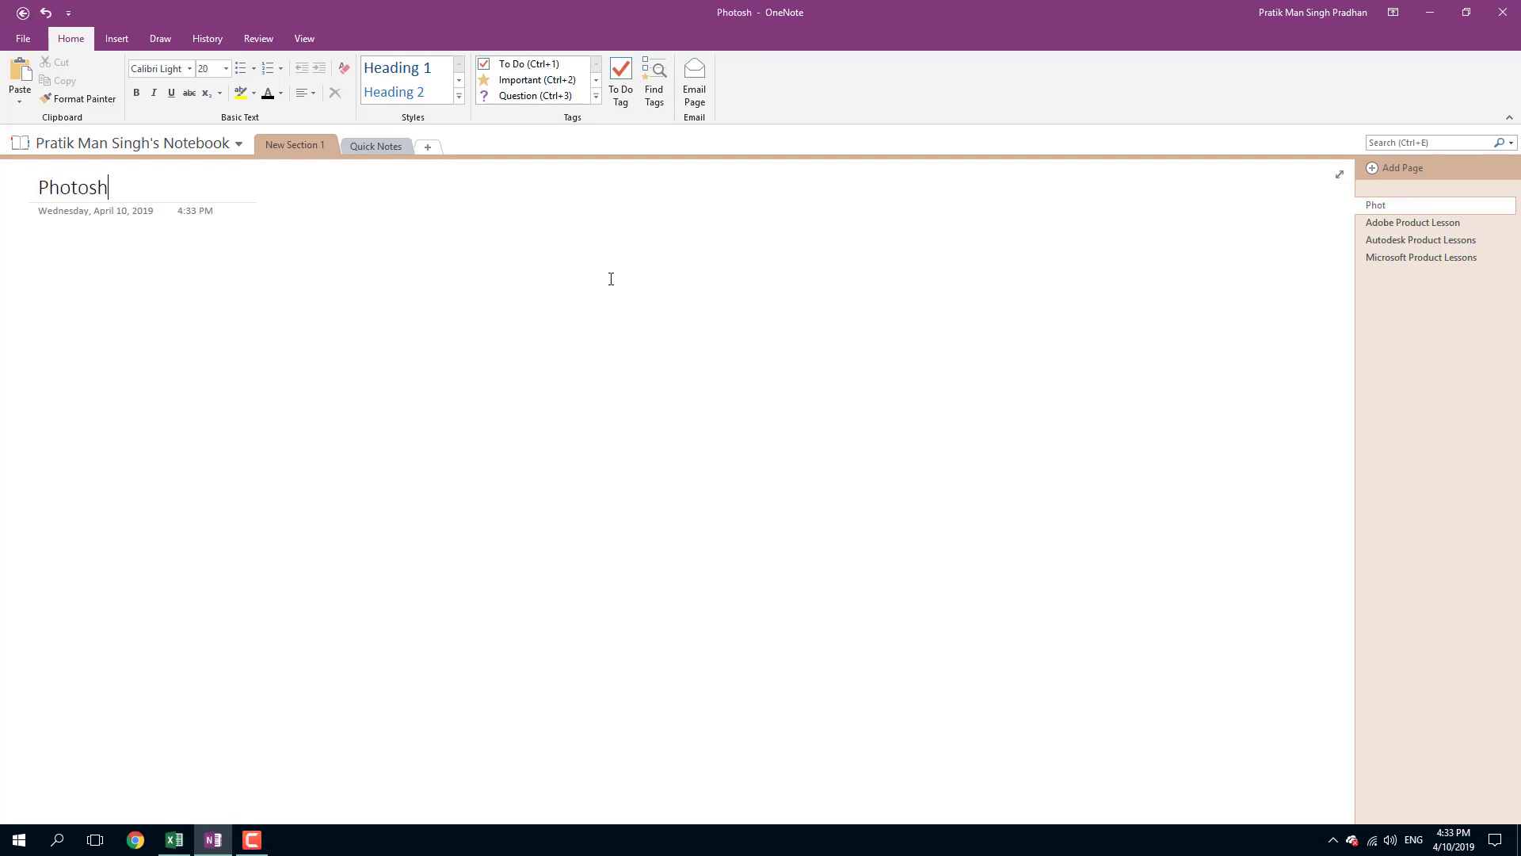
{"action": "left_click", "coordinate": [1377, 169]}
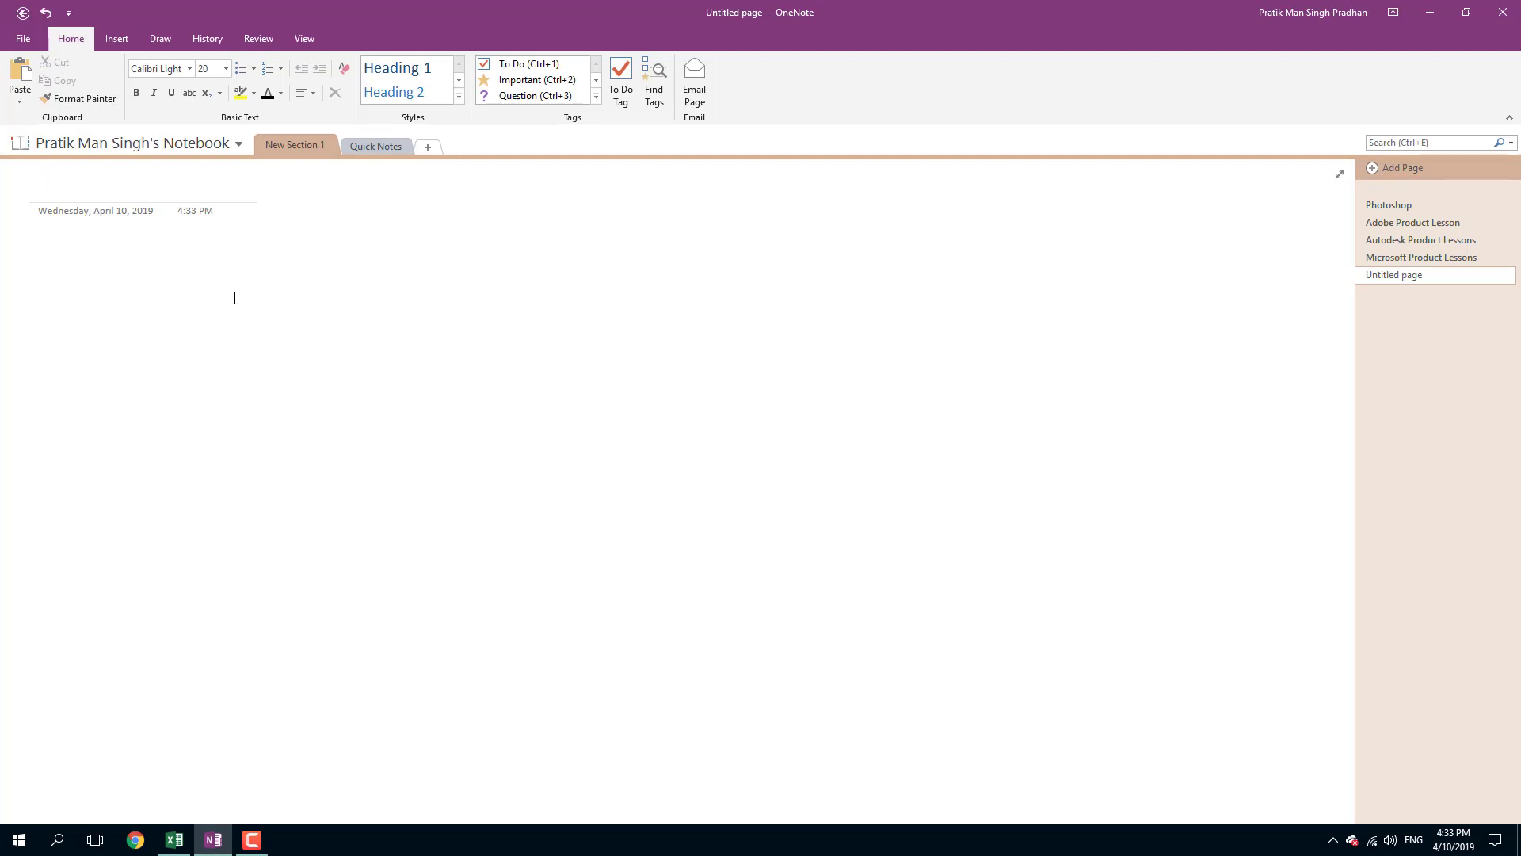
{"action": "type", "text": "Illu"}
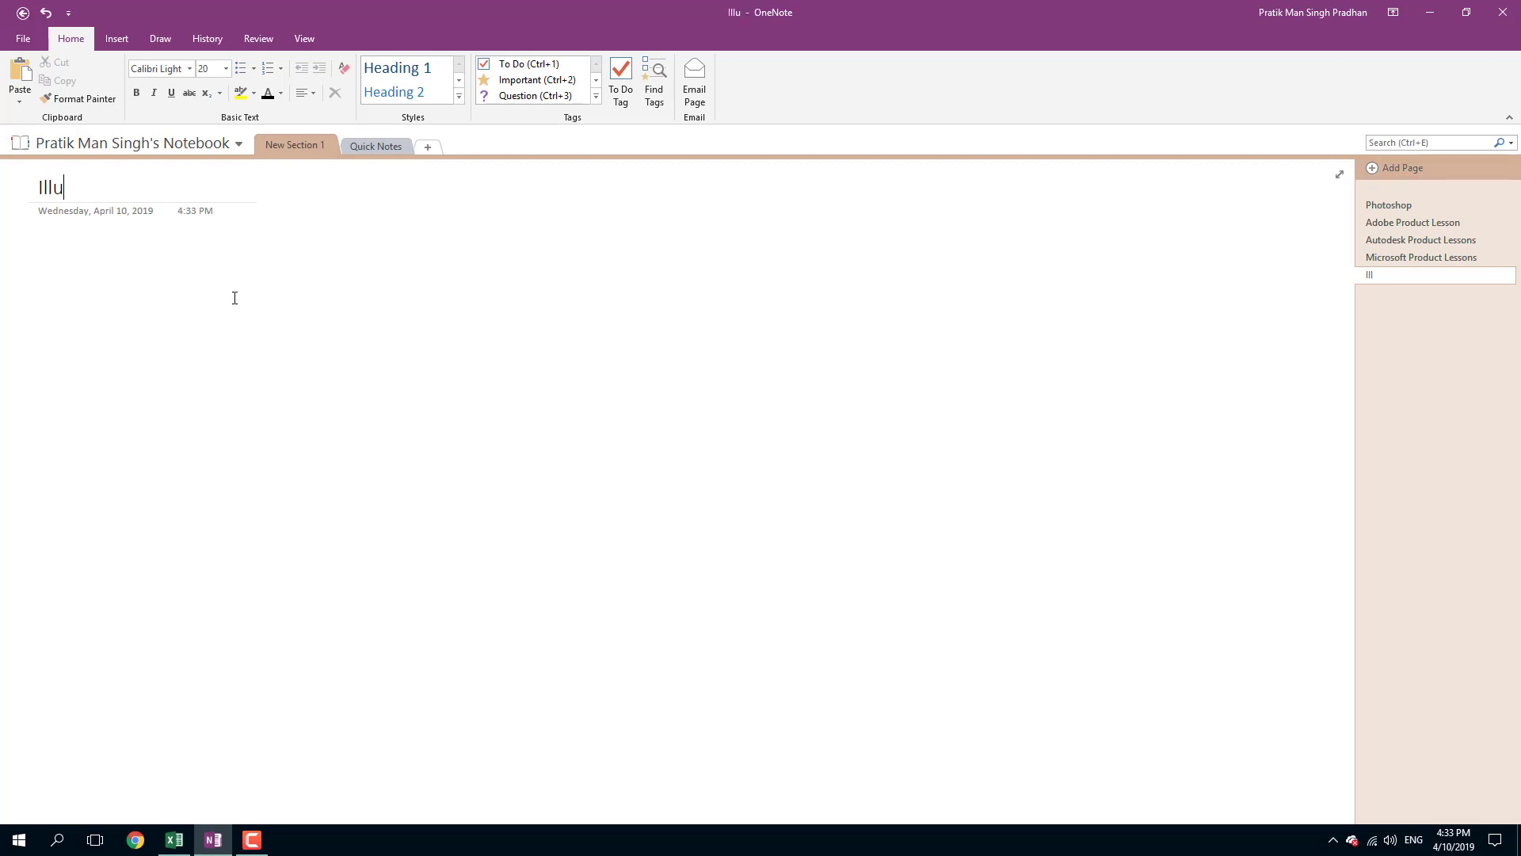
{"action": "type", "text": "strator"}
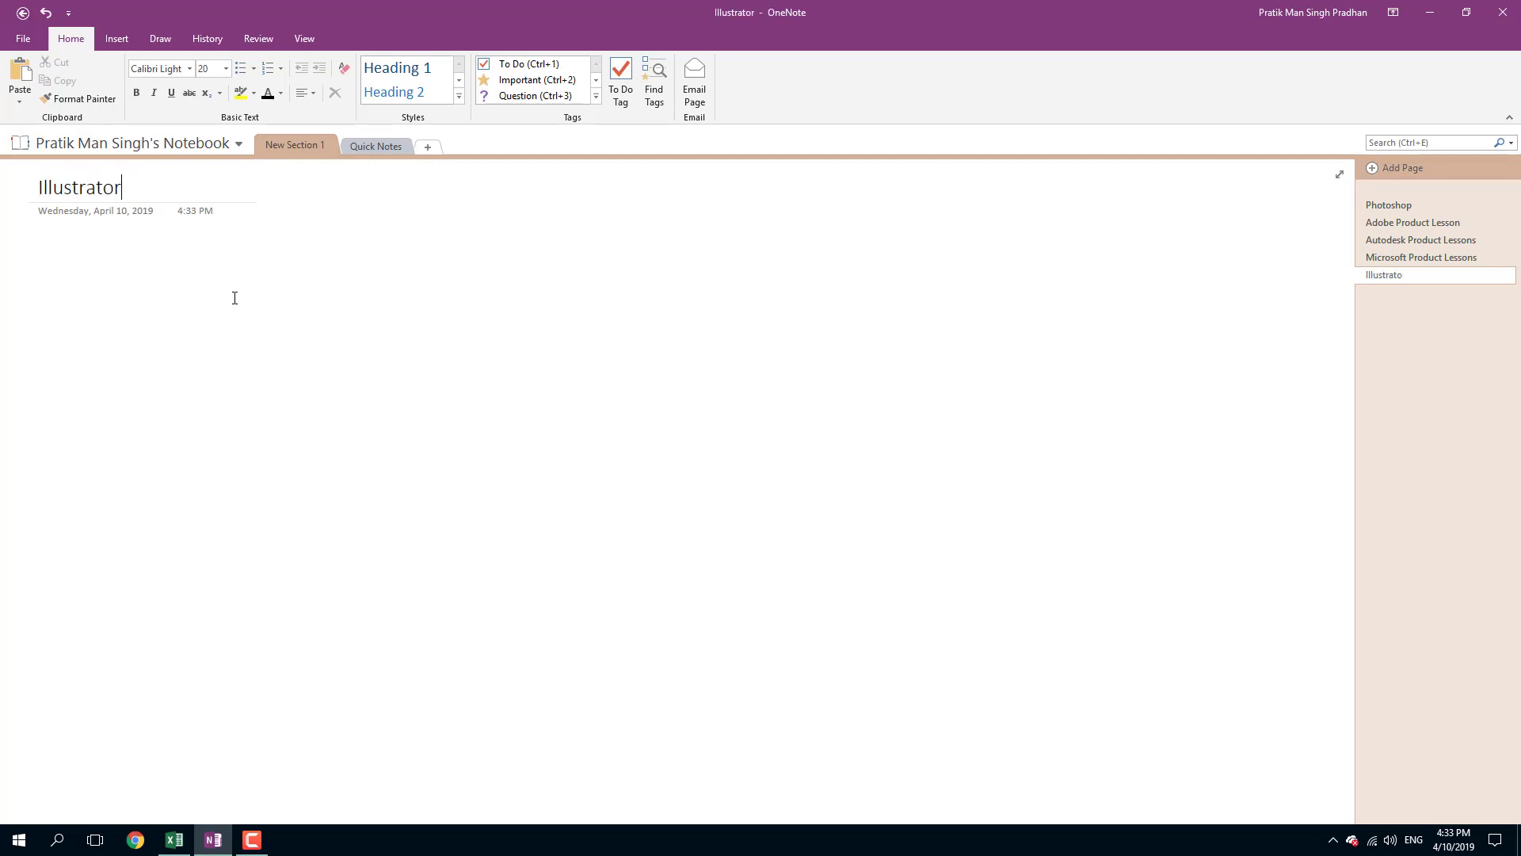
Step: Append pages titled 'Maya' and '3Ds Max' to the section
{"action": "left_click", "coordinate": [1382, 168]}
{"action": "type", "text": "Maya"}
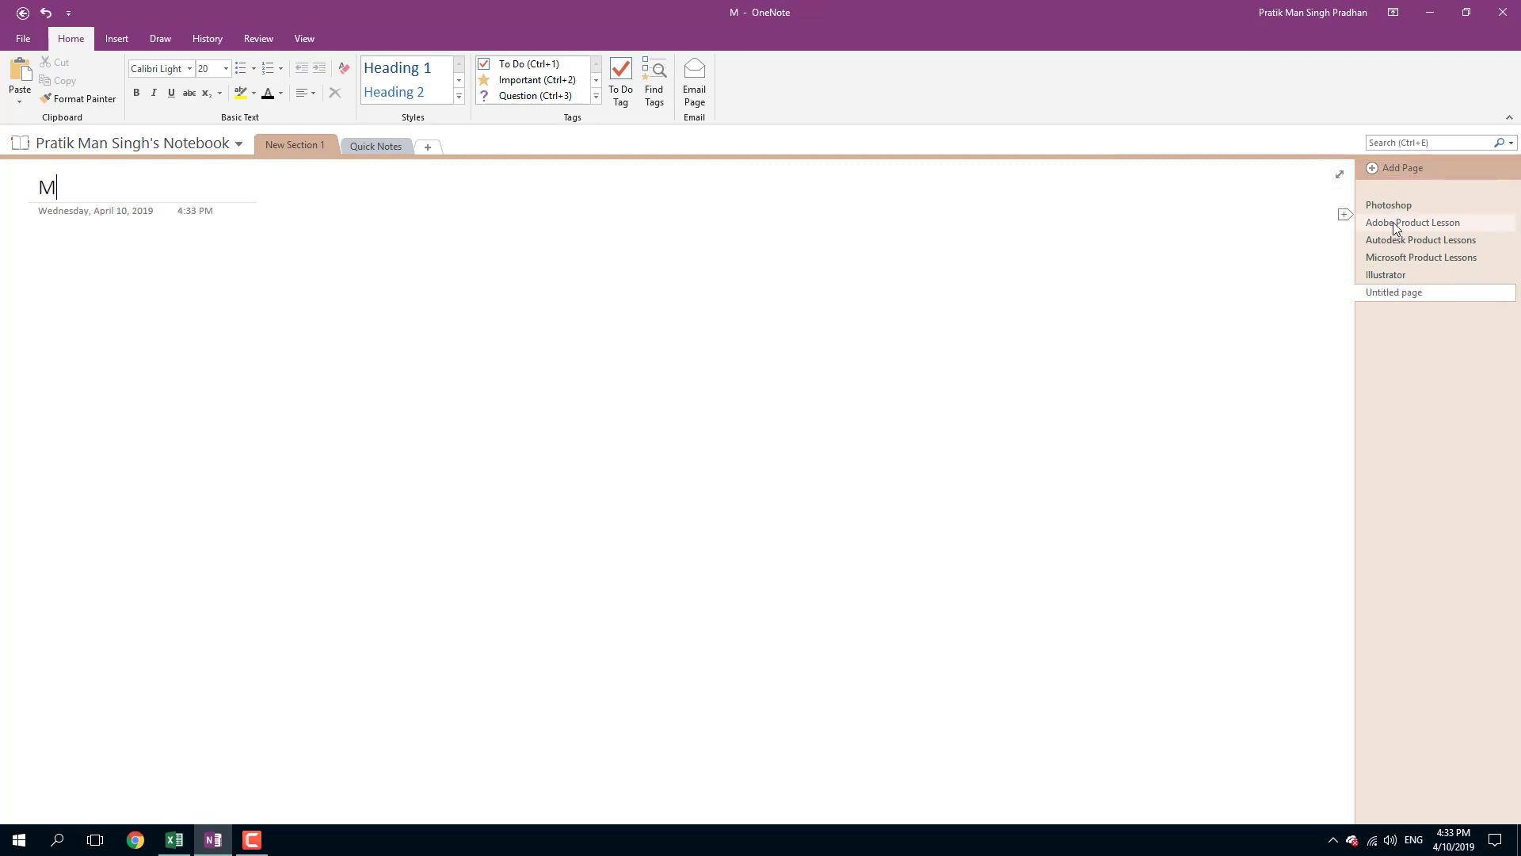
{"action": "left_click", "coordinate": [1394, 173]}
{"action": "type", "text": "3Ds"}
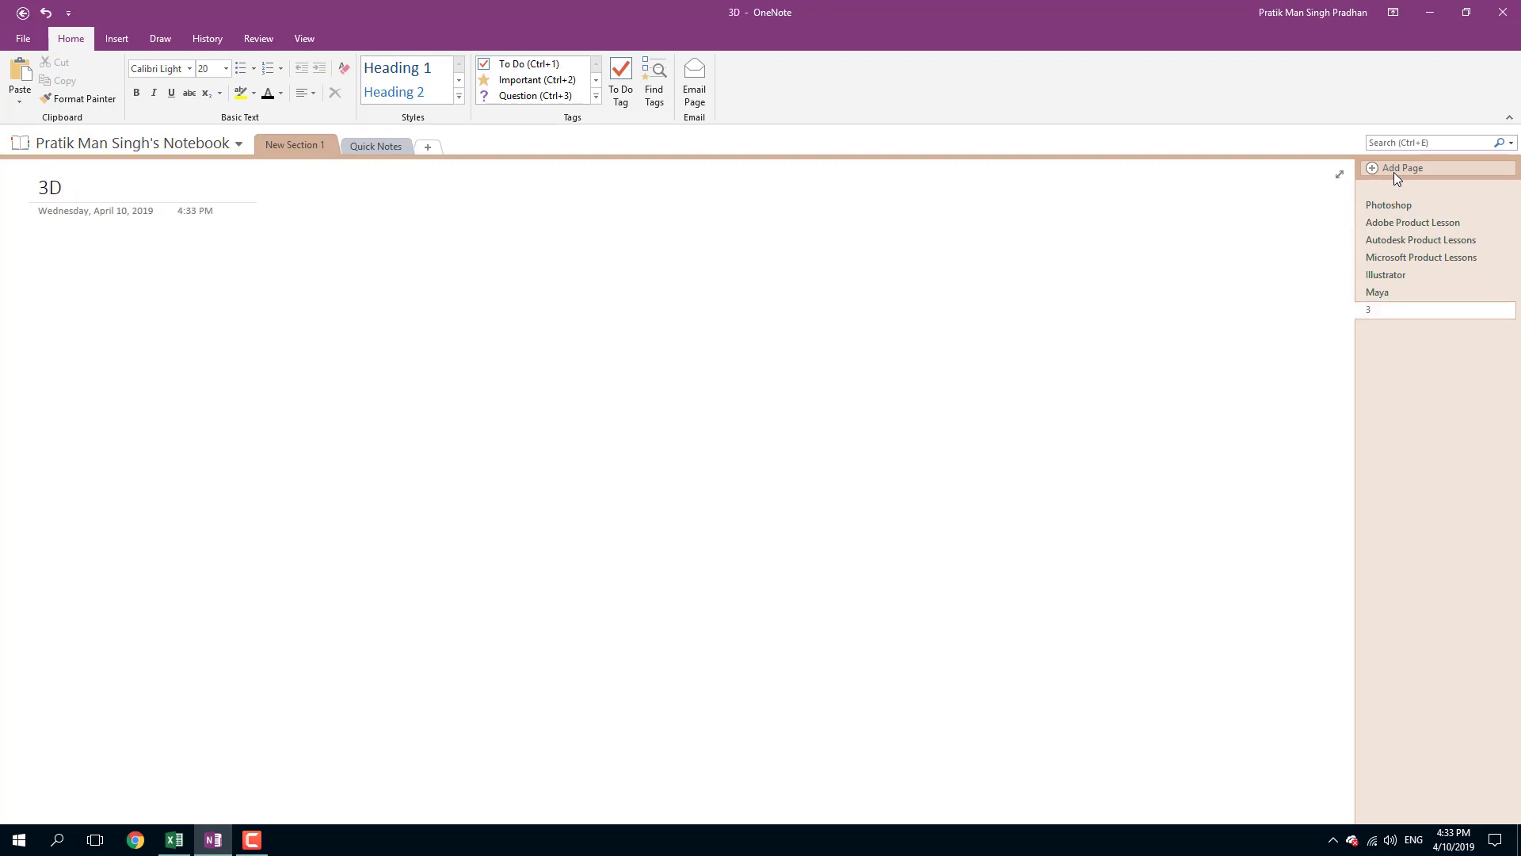
{"action": "key", "text": "BackSpace"}
{"action": "type", "text": "s Max"}
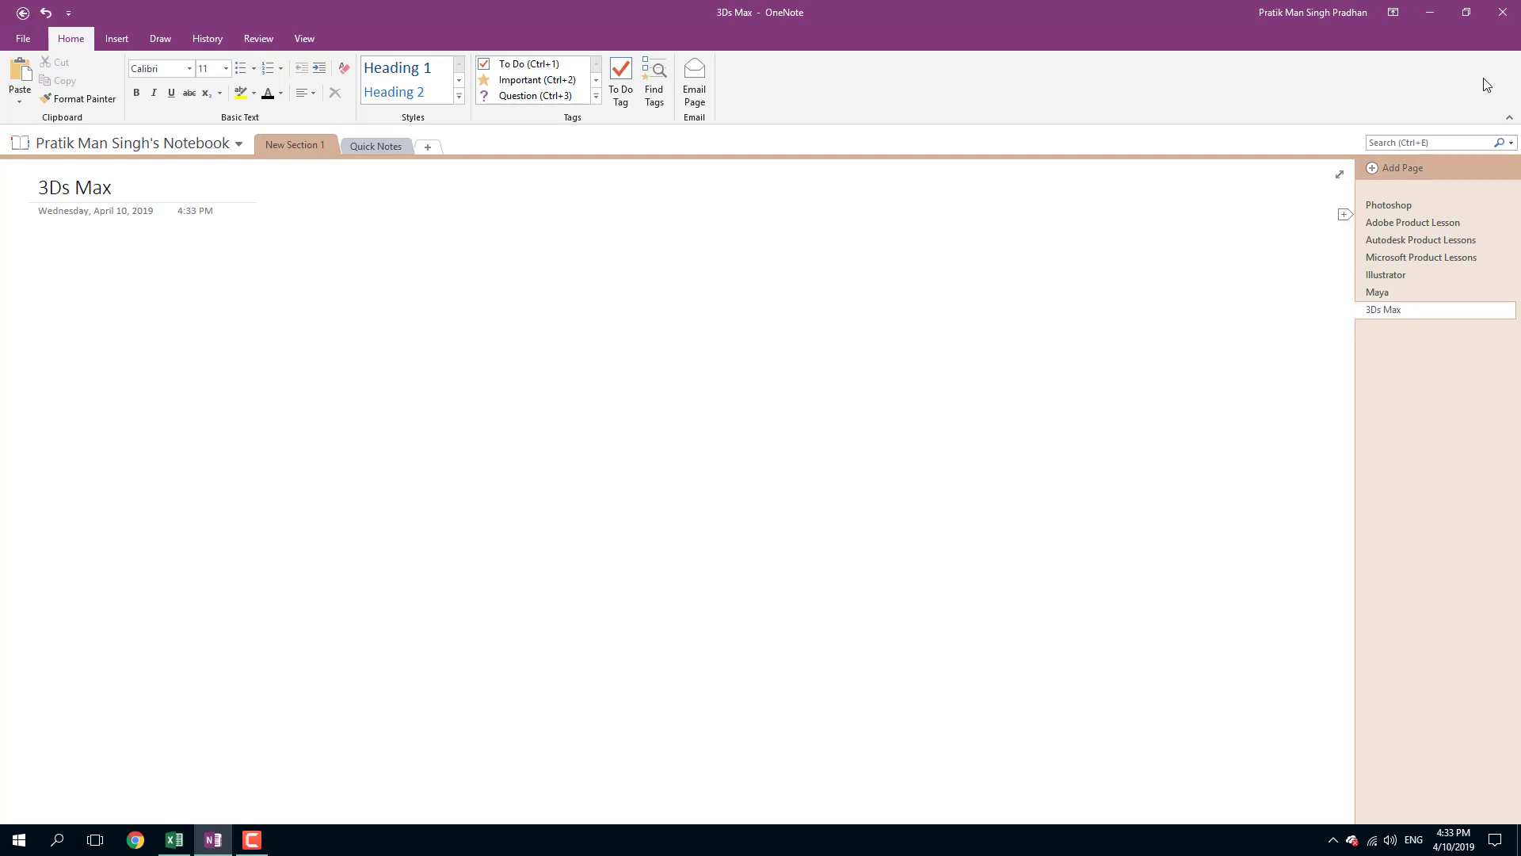
Step: Append pages titled 'Word' and 'Excel' after 3Ds Max
{"action": "left_click", "coordinate": [1408, 169]}
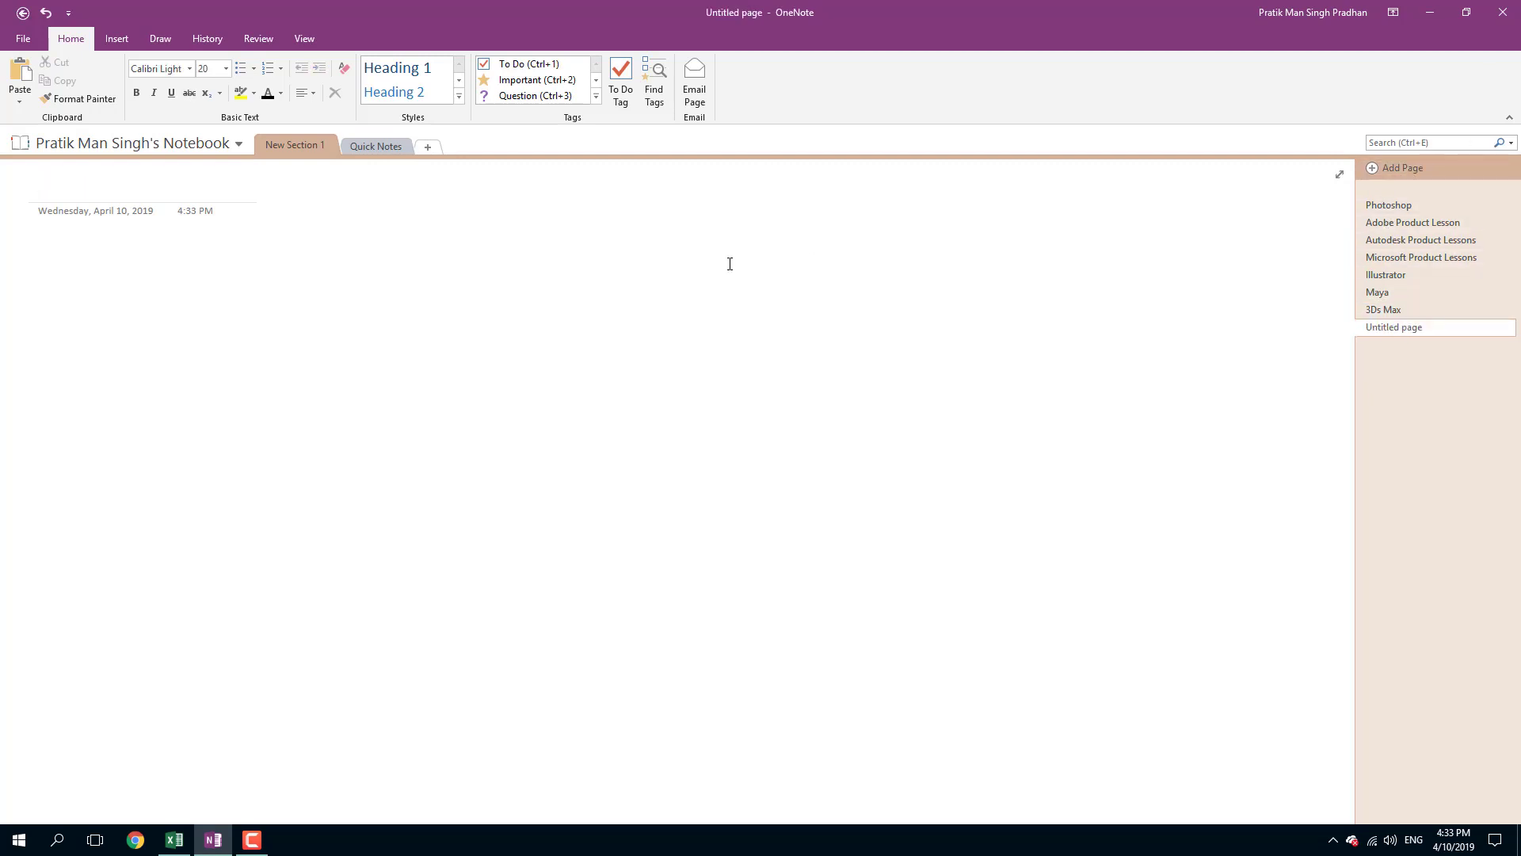
{"action": "type", "text": "Word"}
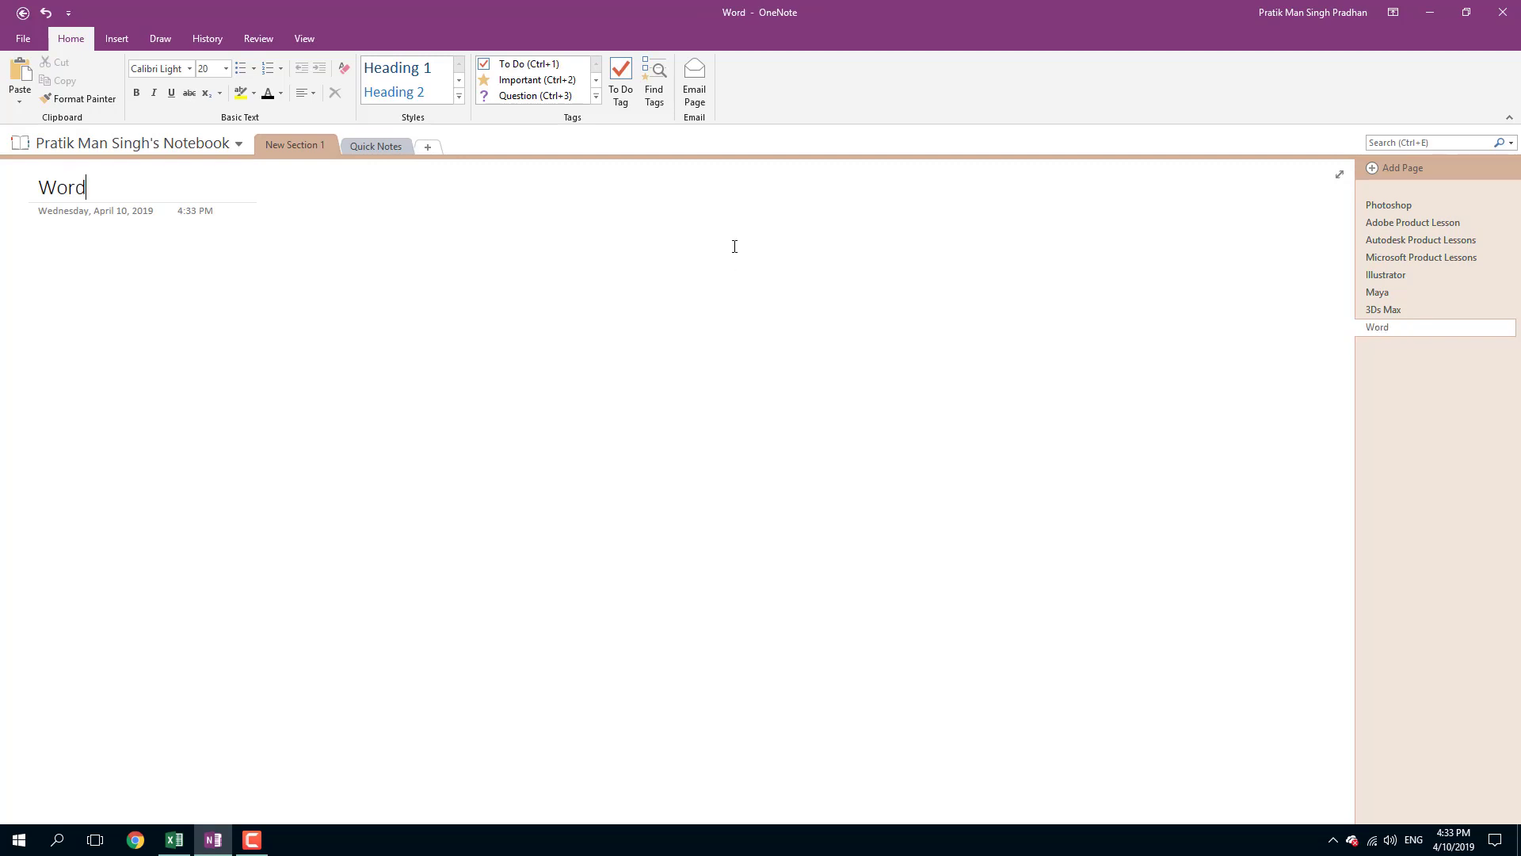
{"action": "left_click", "coordinate": [1395, 168]}
{"action": "type", "text": "E"}
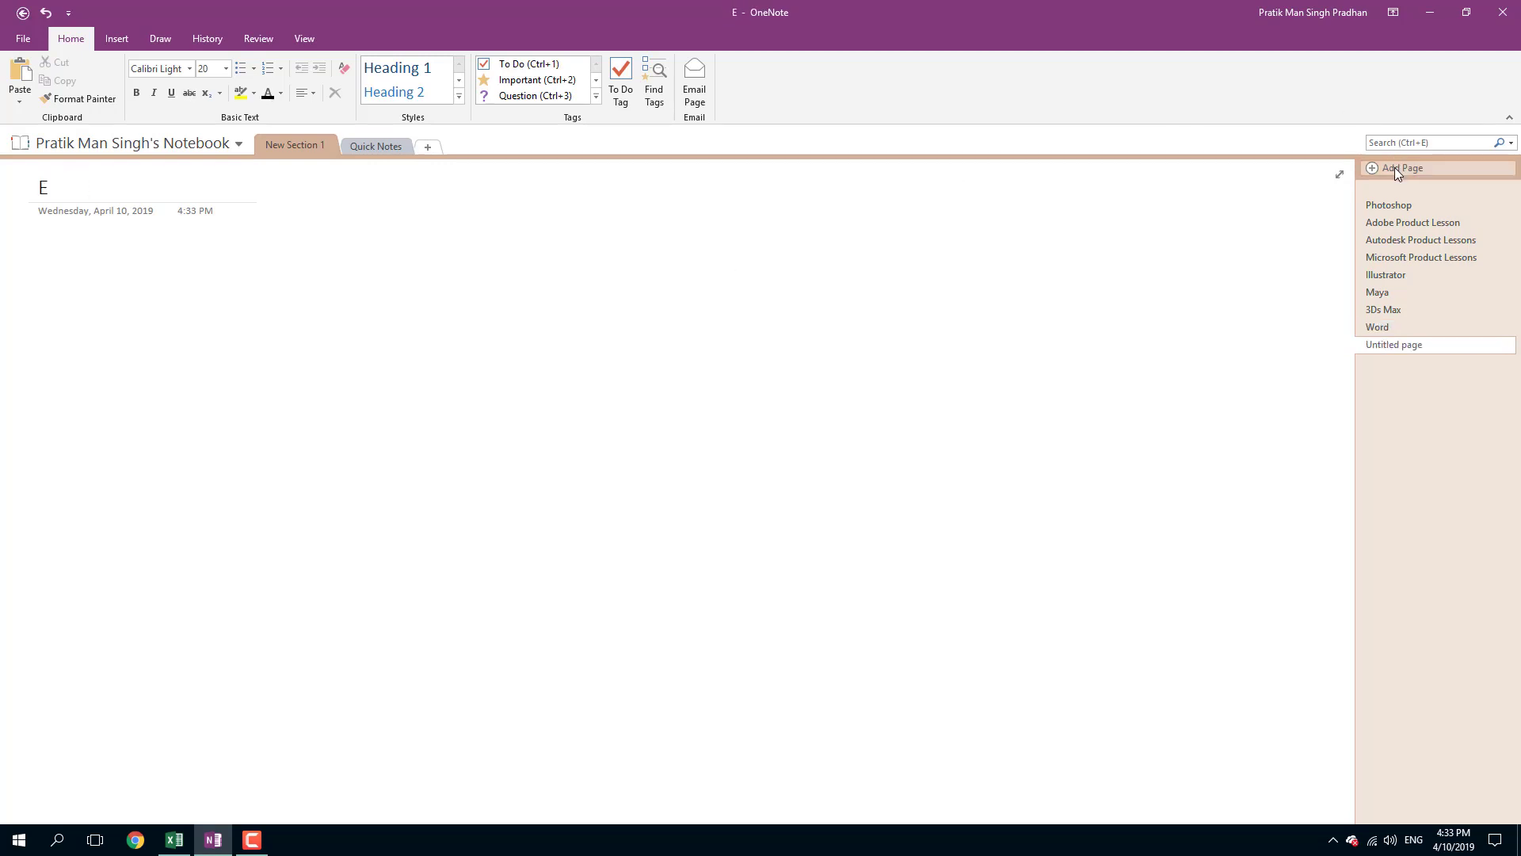
{"action": "type", "text": "xcel"}
{"action": "key", "text": "Return"}
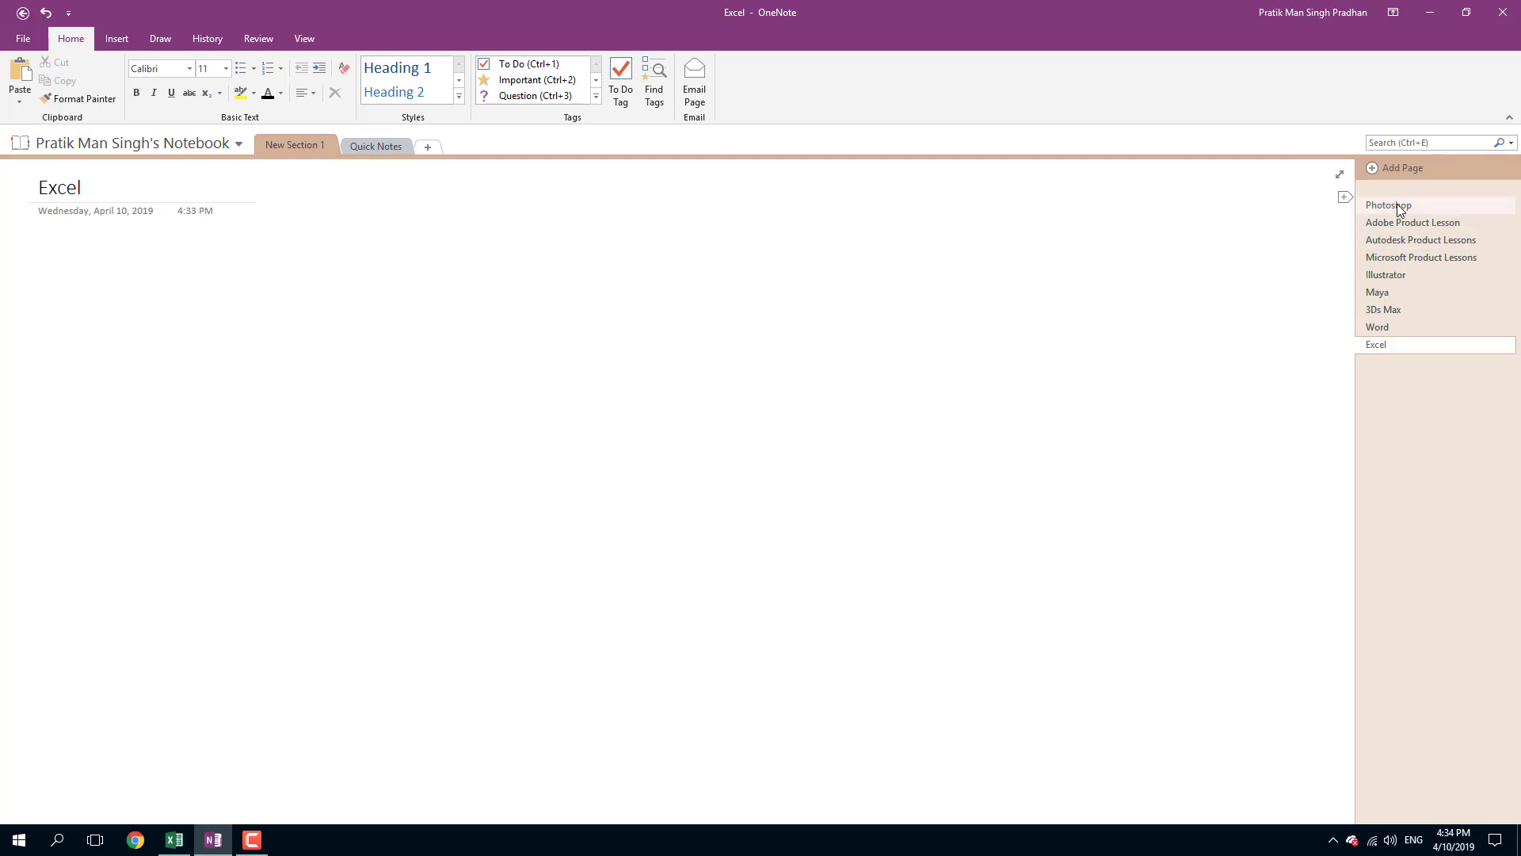
Step: Move Photoshop below Adobe Product Lesson and indent Photoshop and Illustrator as its subpages
{"action": "left_click_drag", "start_coordinate": [1397, 206], "coordinate": [1393, 235]}
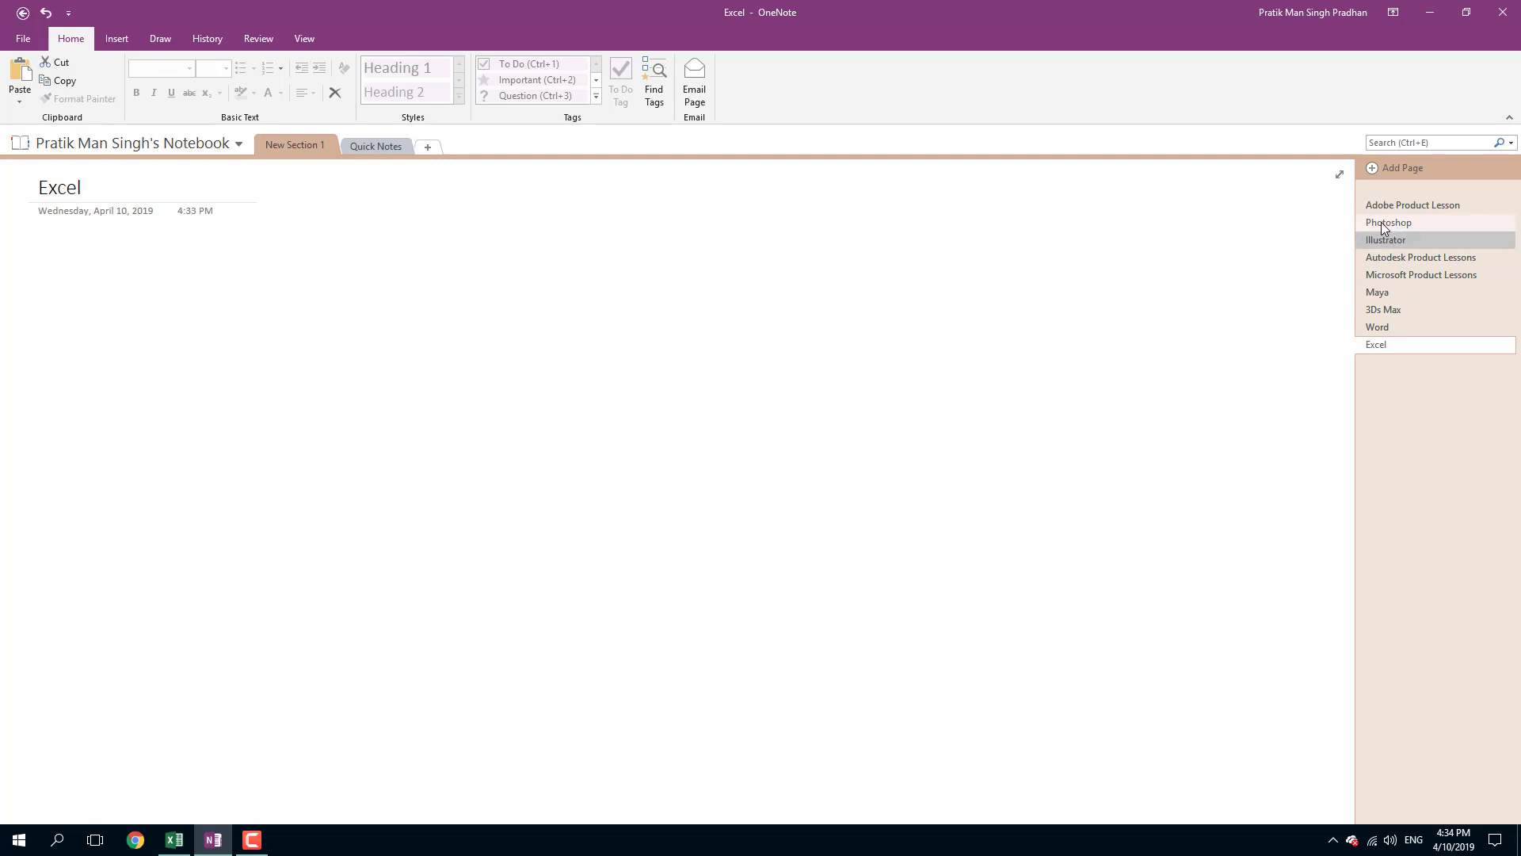
{"action": "left_click", "coordinate": [1386, 222]}
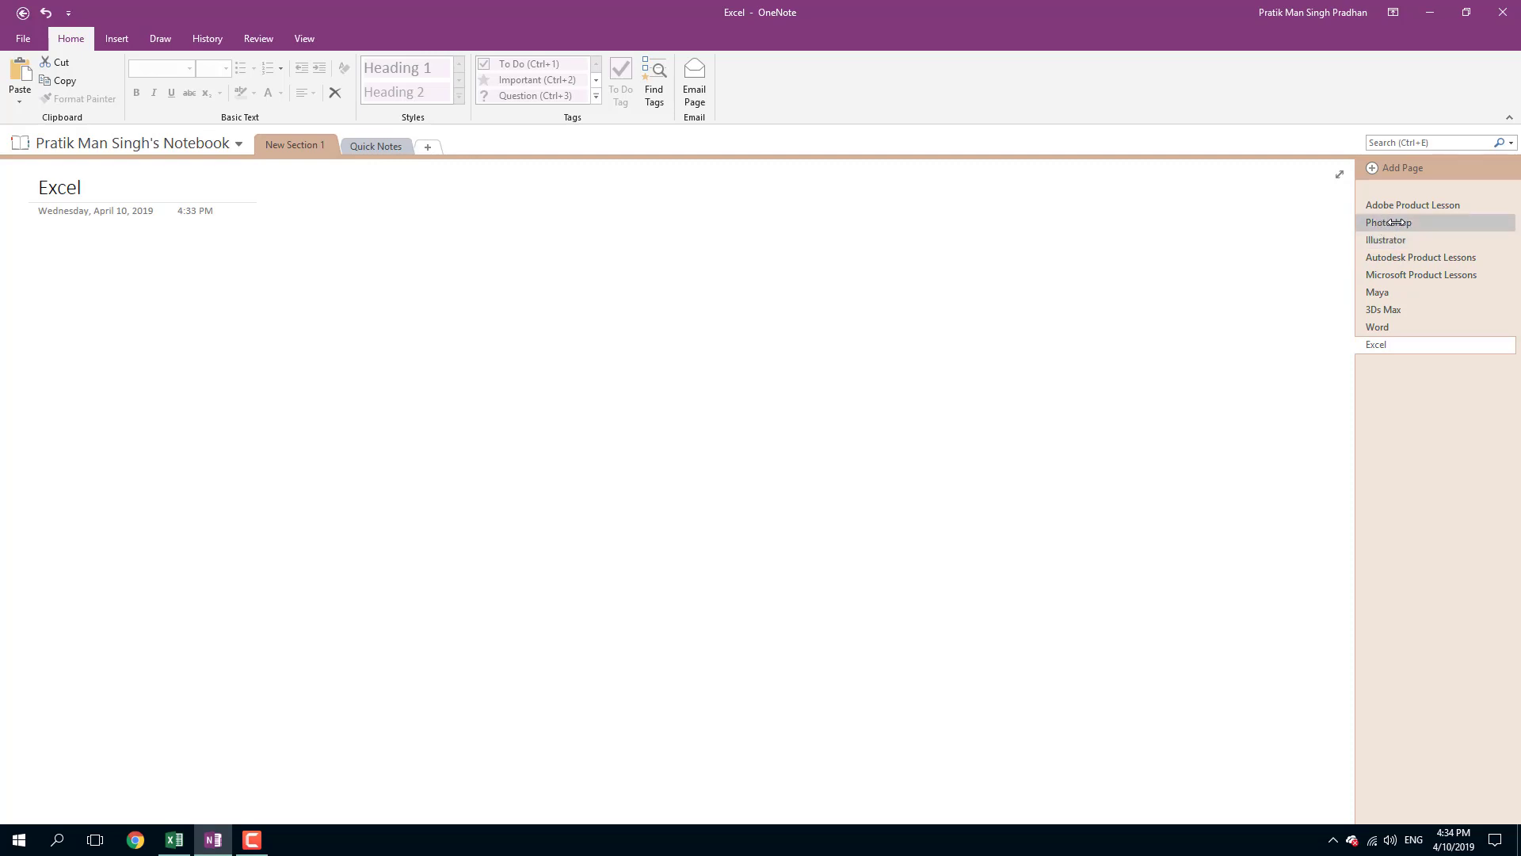
{"action": "left_click_drag", "start_coordinate": [1396, 223], "coordinate": [1383, 205]}
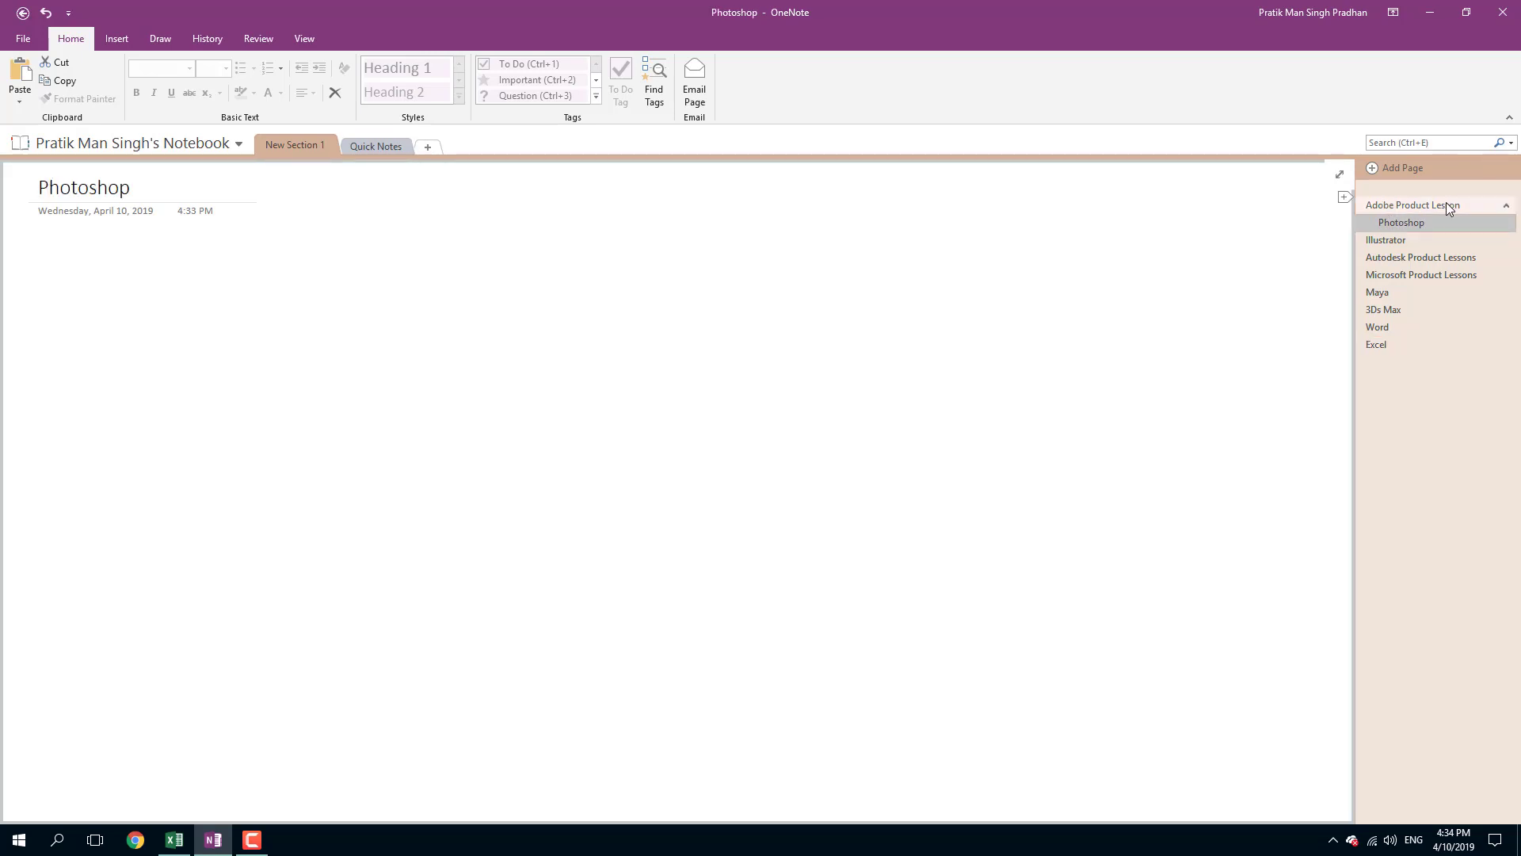
{"action": "left_click_drag", "start_coordinate": [1384, 240], "coordinate": [1407, 240]}
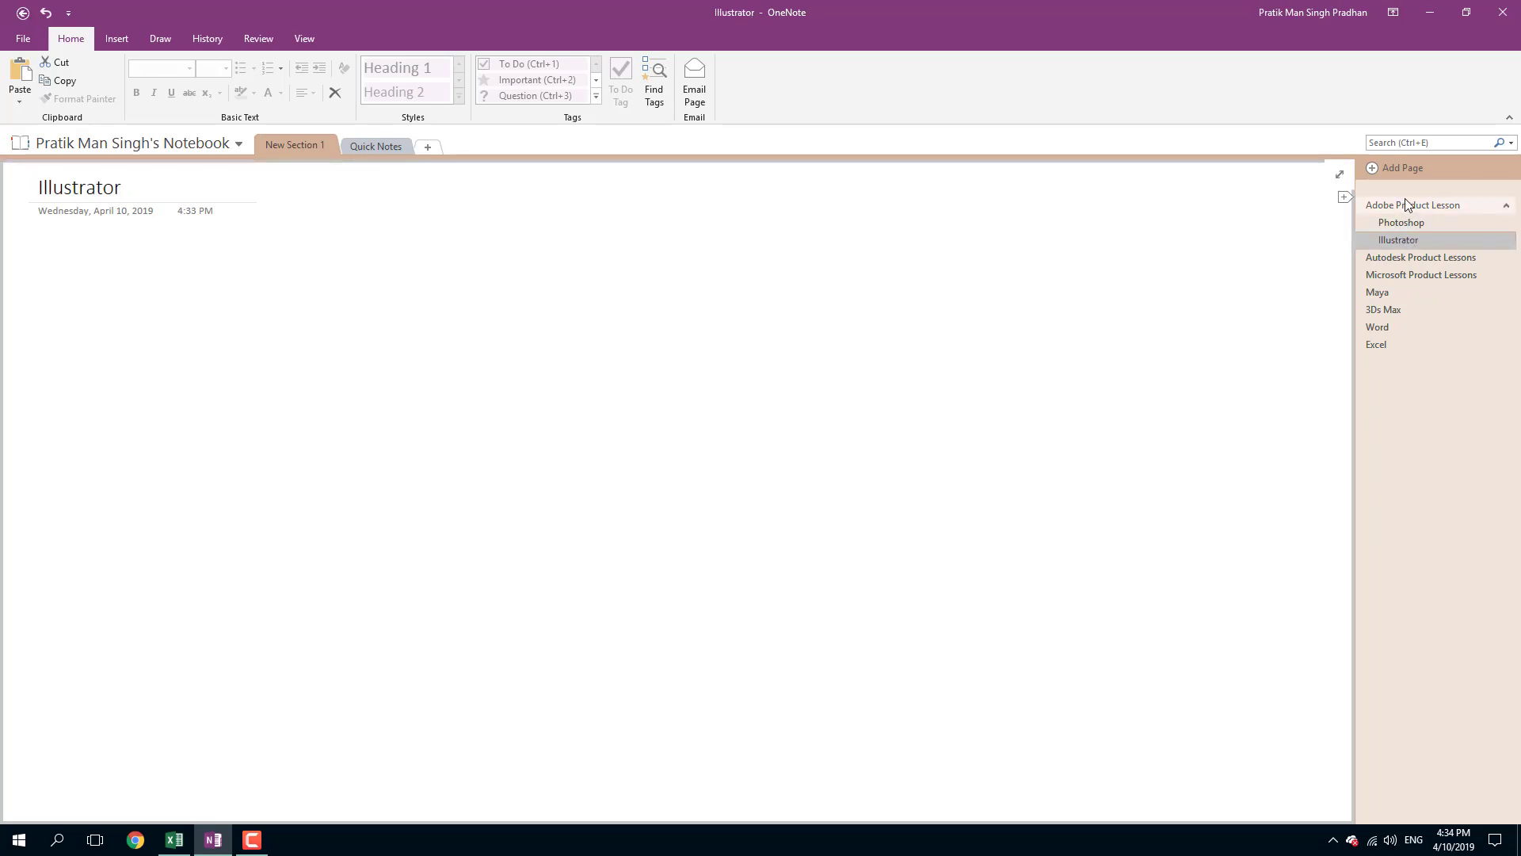
{"action": "left_click", "coordinate": [1404, 204]}
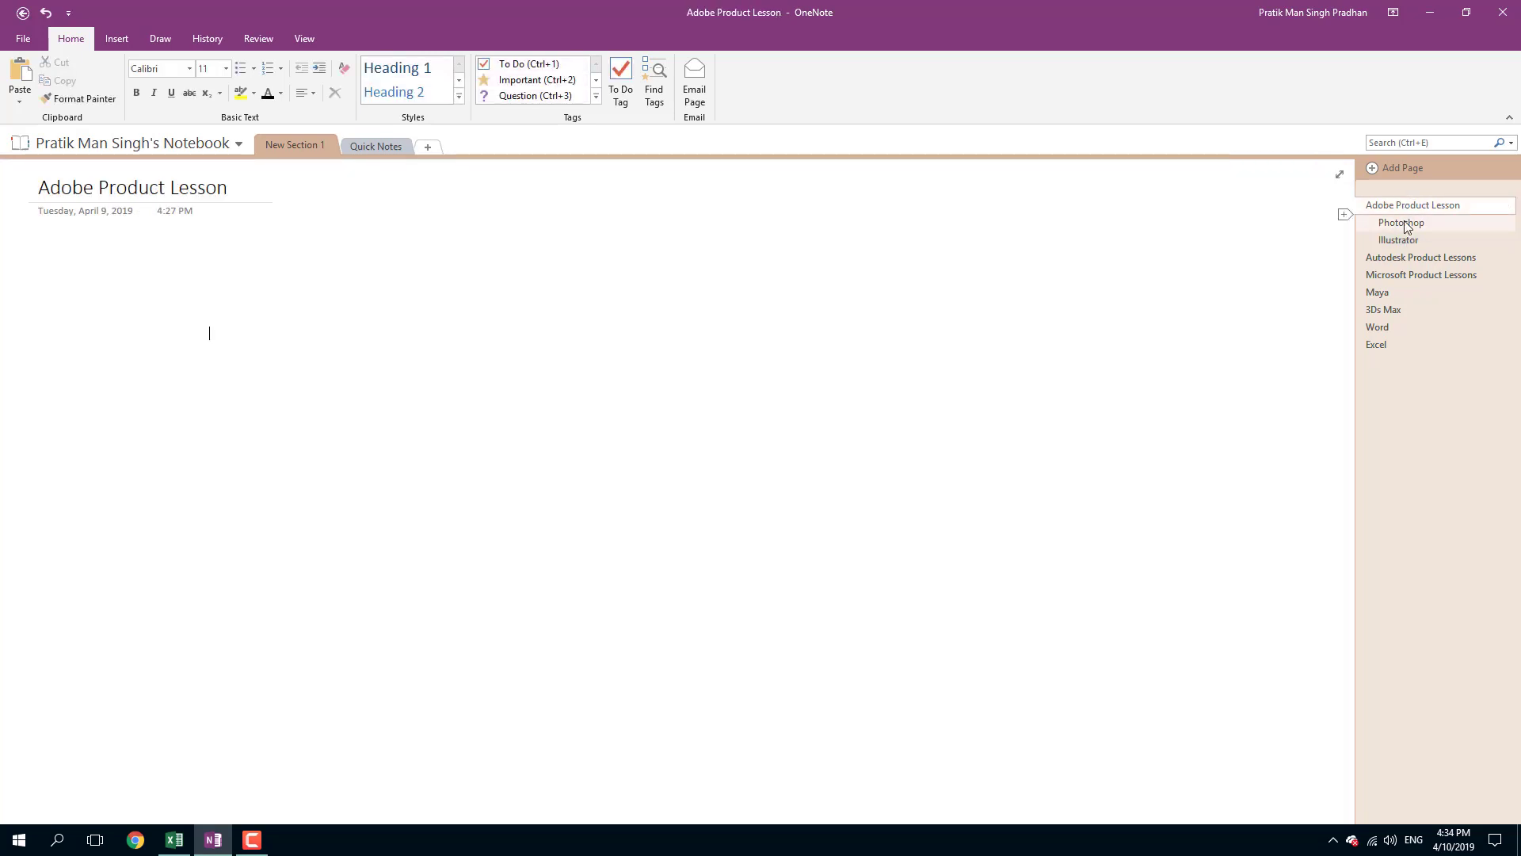
{"action": "left_click", "coordinate": [1402, 222]}
{"action": "left_click", "coordinate": [1401, 239]}
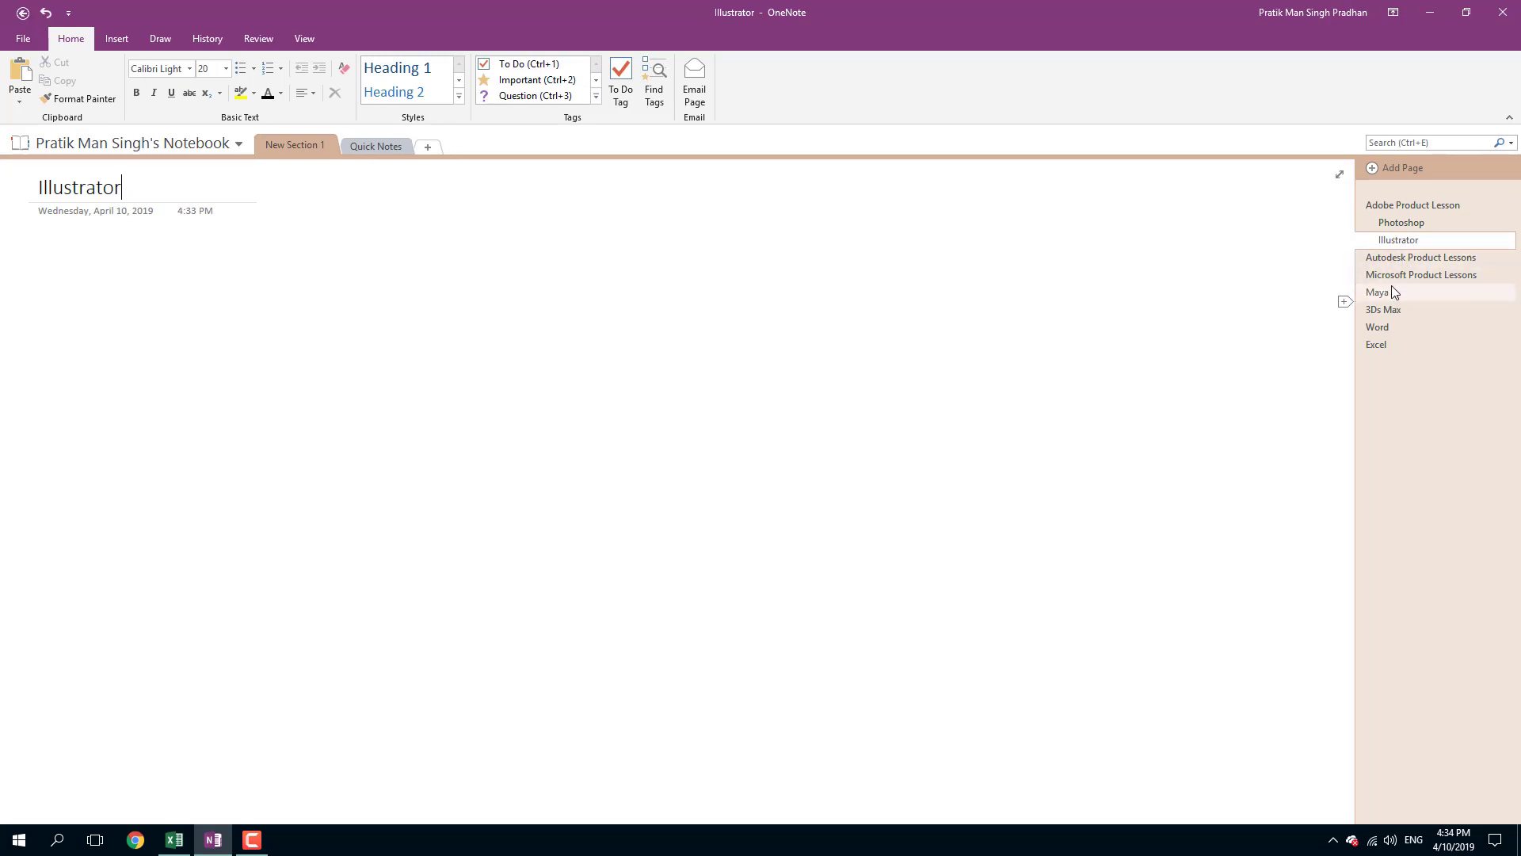
Step: Indent Maya under Autodesk Product Lessons and make Word and Excel subpages of Microsoft Product Lessons
{"action": "mouse_move", "coordinate": [1390, 295]}
{"action": "left_mouse_down"}
{"action": "mouse_move", "coordinate": [1394, 272]}
{"action": "mouse_move", "coordinate": [1386, 309]}
{"action": "mouse_move", "coordinate": [1386, 276]}
{"action": "mouse_move", "coordinate": [1416, 292]}
{"action": "left_mouse_up"}
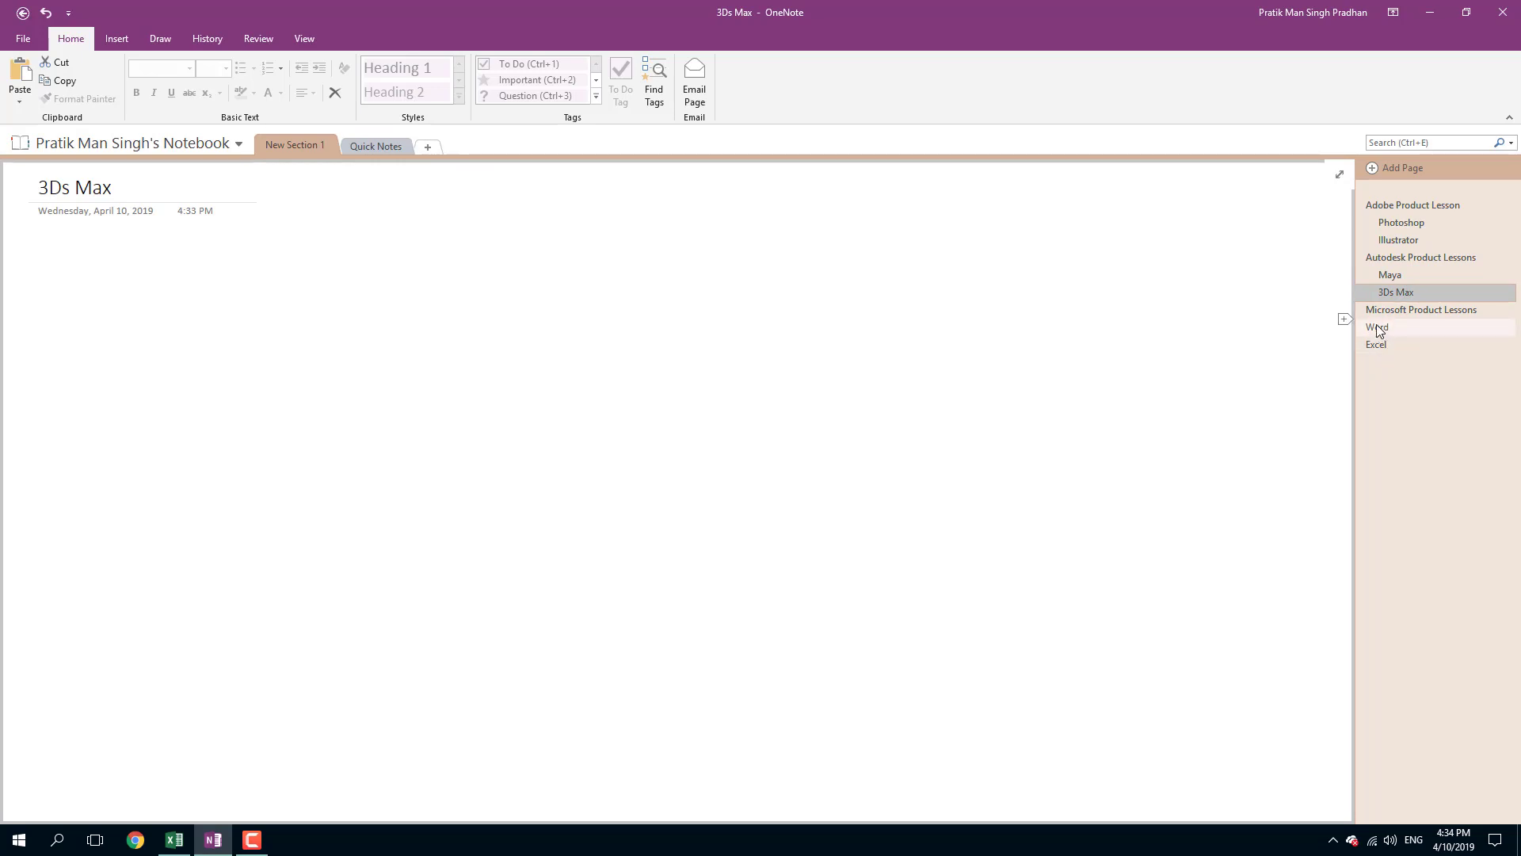
{"action": "right_click", "coordinate": [1376, 326]}
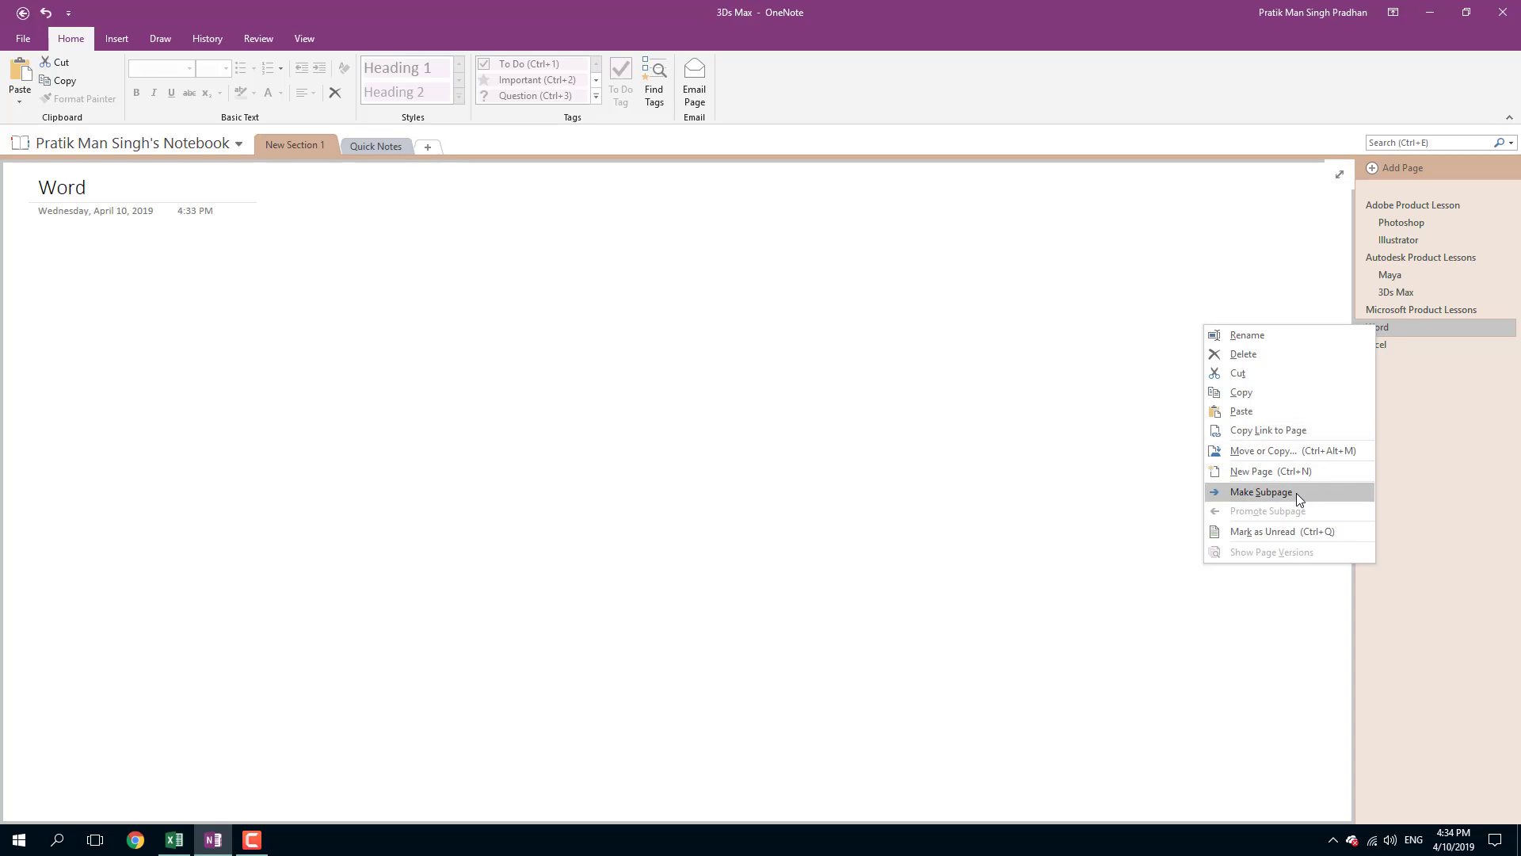
{"action": "left_click", "coordinate": [1296, 493]}
{"action": "right_click", "coordinate": [1378, 344]}
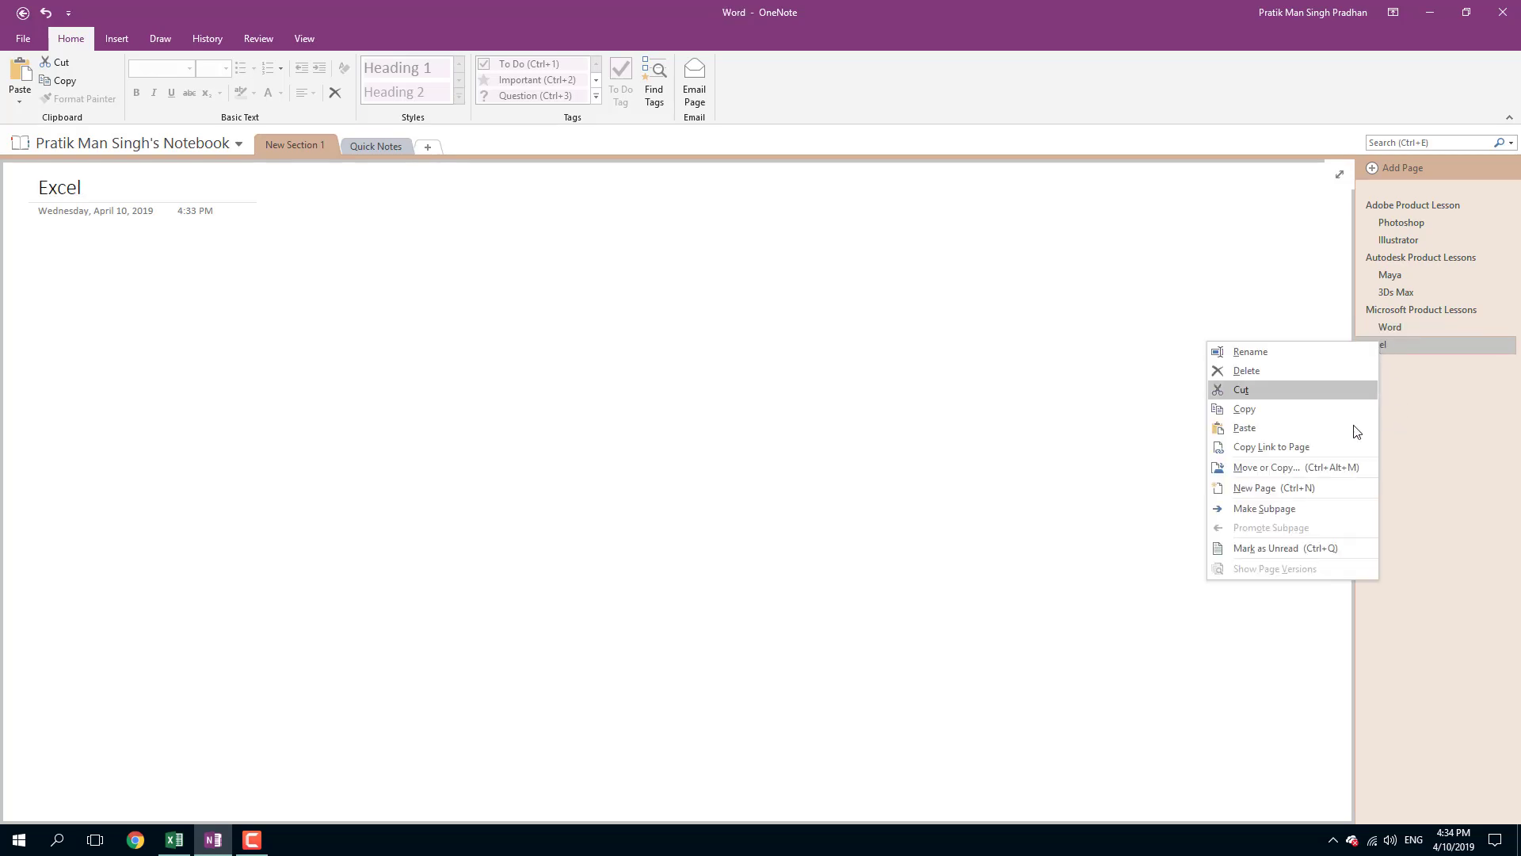
{"action": "left_click", "coordinate": [1306, 509]}
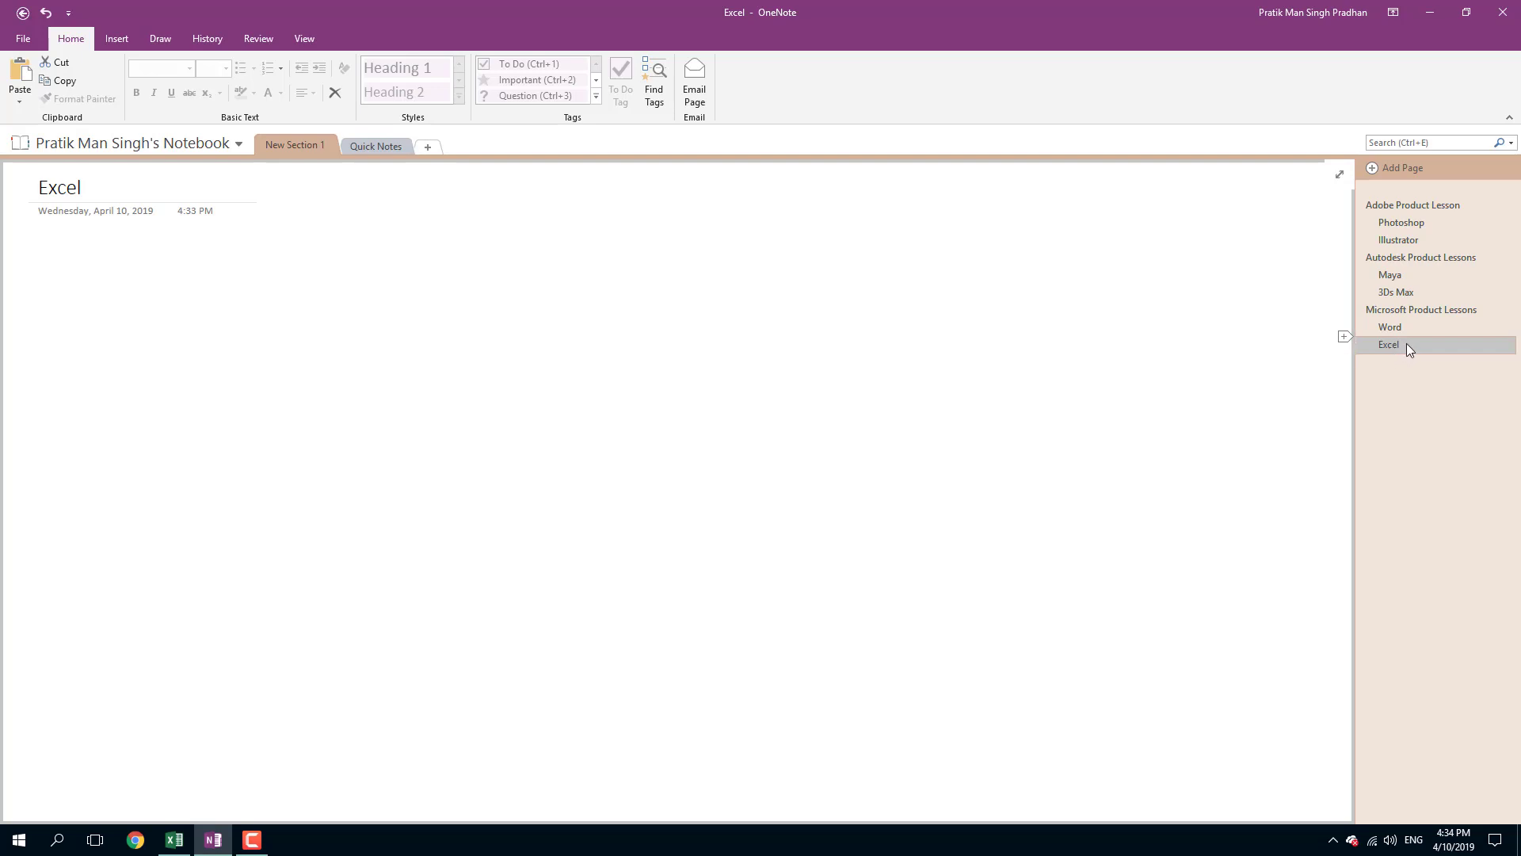
Step: Redo Excel as a subpage of Microsoft Product Lessons via Make Subpage
{"action": "left_click_drag", "start_coordinate": [1390, 347], "coordinate": [1369, 345]}
{"action": "right_click", "coordinate": [1376, 345]}
{"action": "left_click", "coordinate": [1306, 523]}
Step: Collapse the Microsoft, Autodesk and Adobe lesson groups in the page list
{"action": "left_click", "coordinate": [1507, 310]}
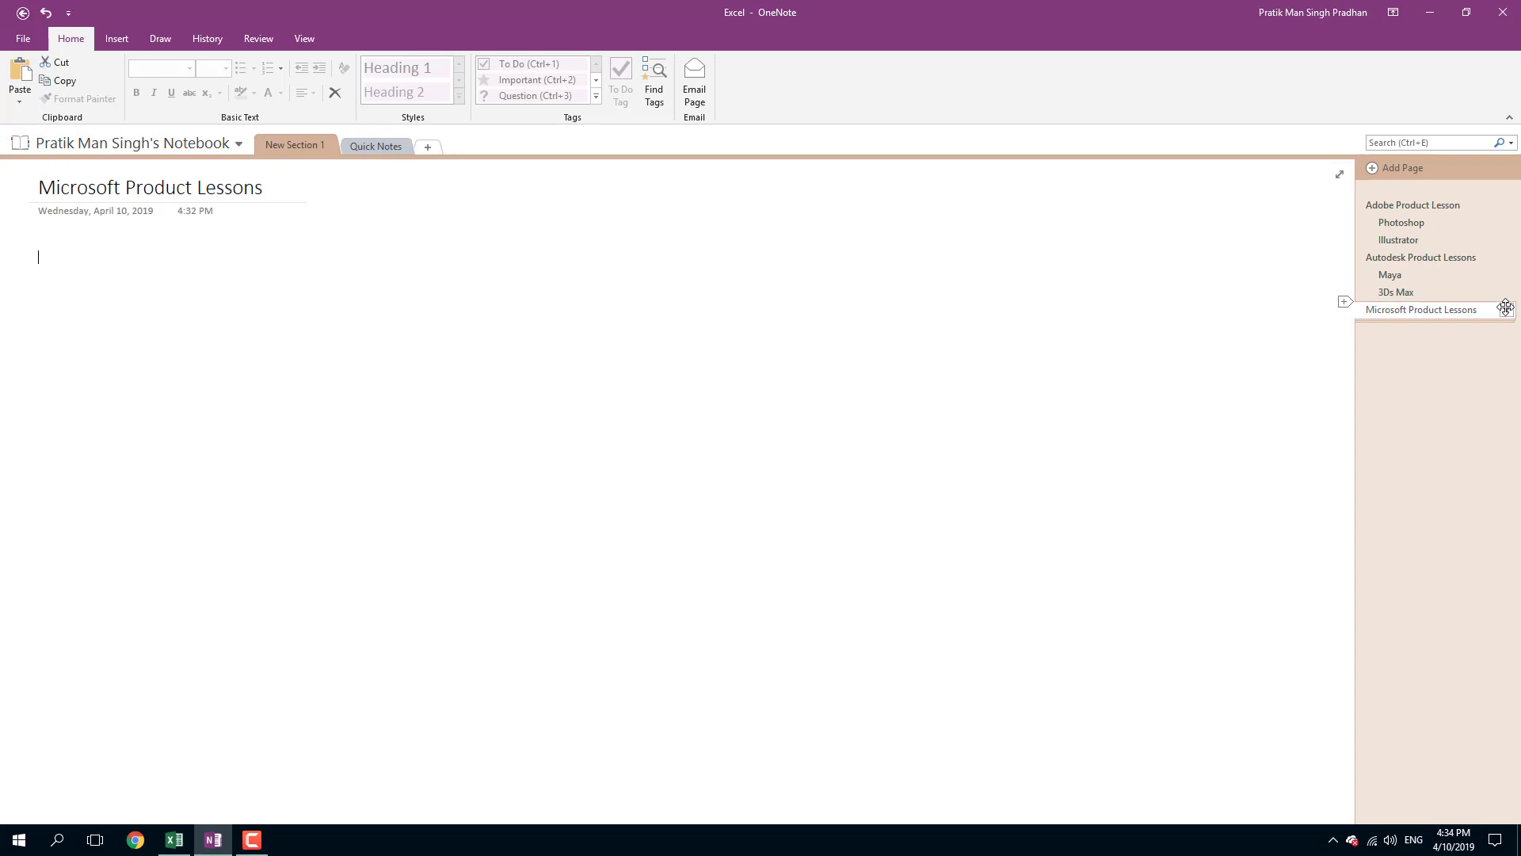
{"action": "left_click", "coordinate": [1507, 259]}
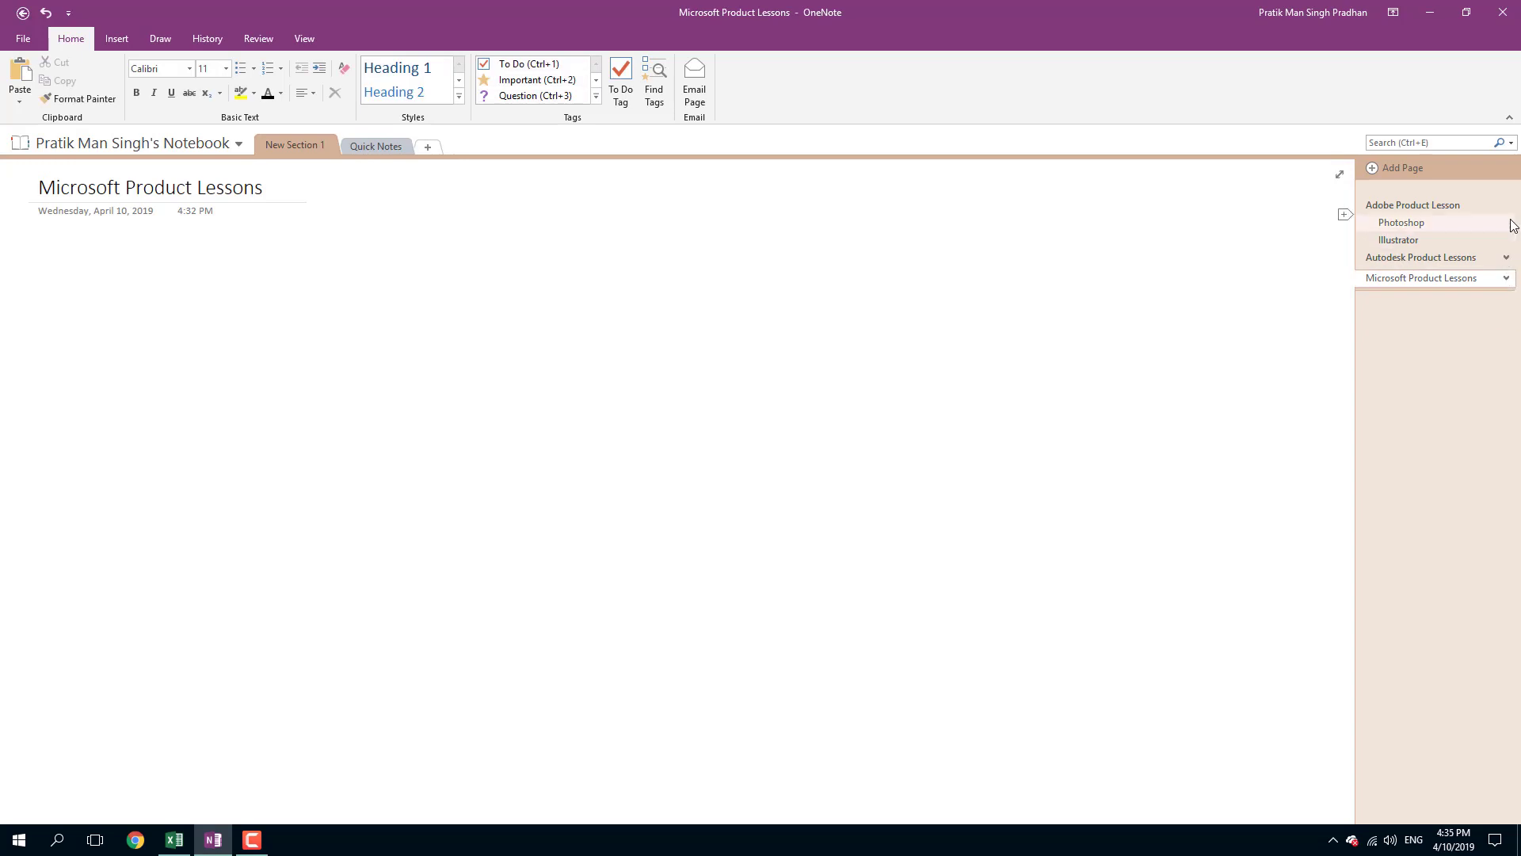
{"action": "left_click", "coordinate": [1506, 206]}
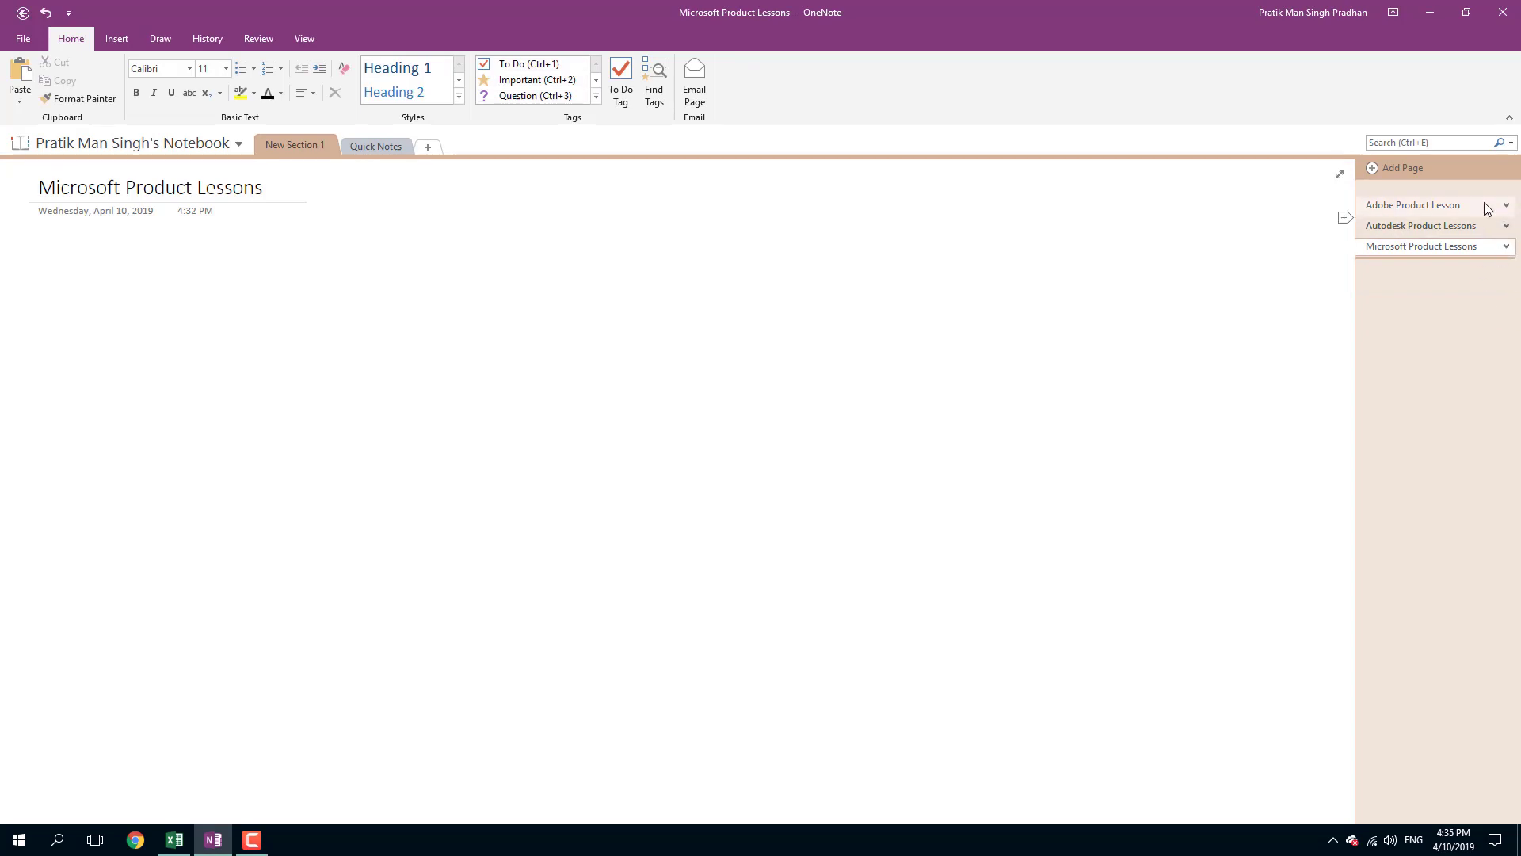
{"action": "left_click", "coordinate": [1506, 226]}
{"action": "left_click", "coordinate": [1507, 225]}
{"action": "left_click", "coordinate": [1507, 206]}
{"action": "left_click", "coordinate": [1506, 205]}
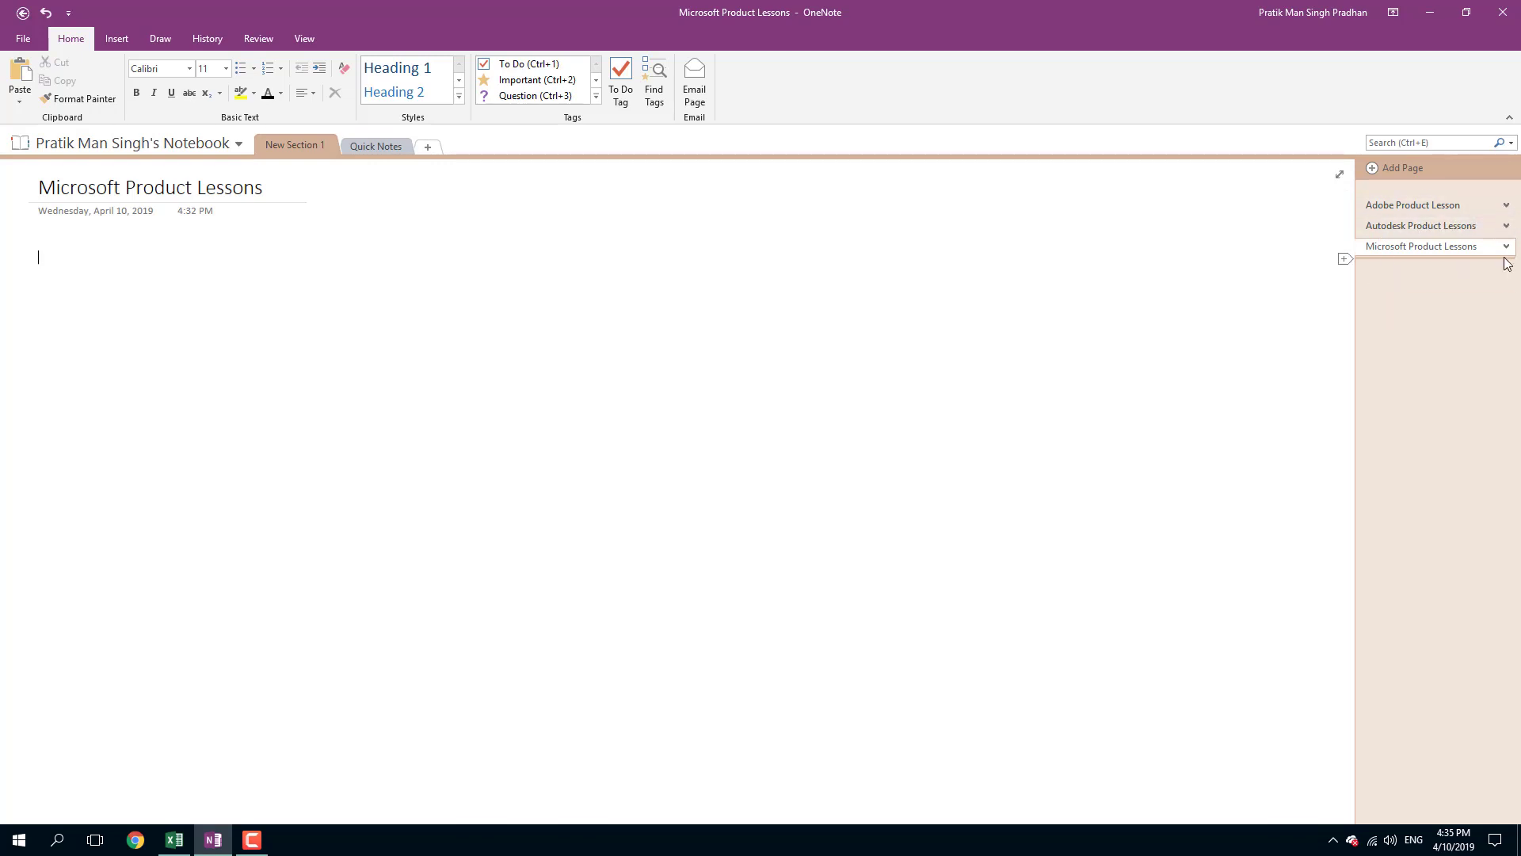
Step: Add a 'Photoshop Lightroom' page and indent it one level beneath Photoshop with Ctrl+Alt+]
{"action": "left_click", "coordinate": [1507, 205]}
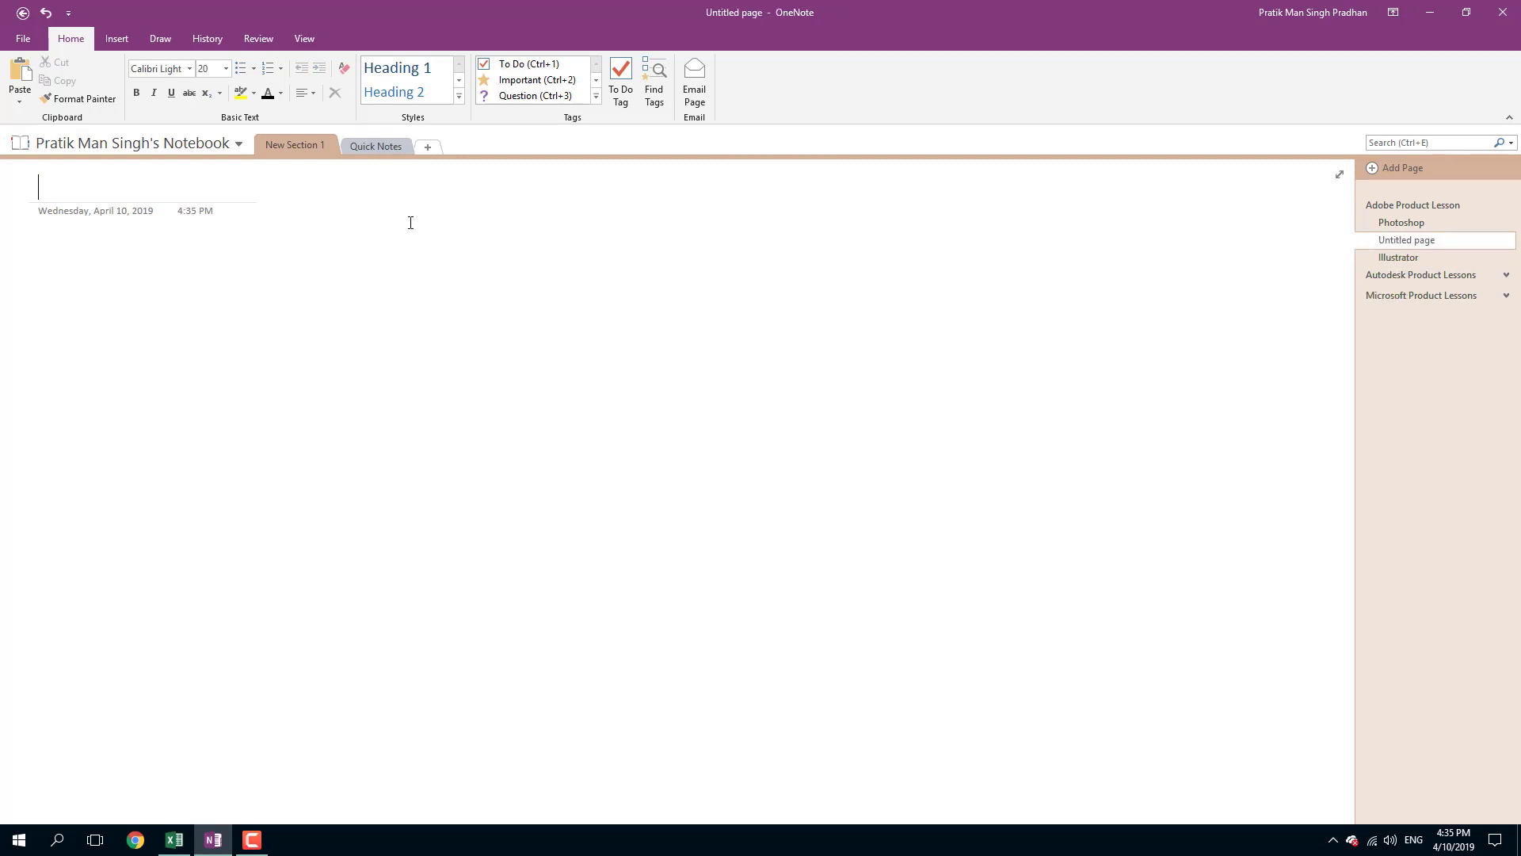
{"action": "type", "text": "Photosh"}
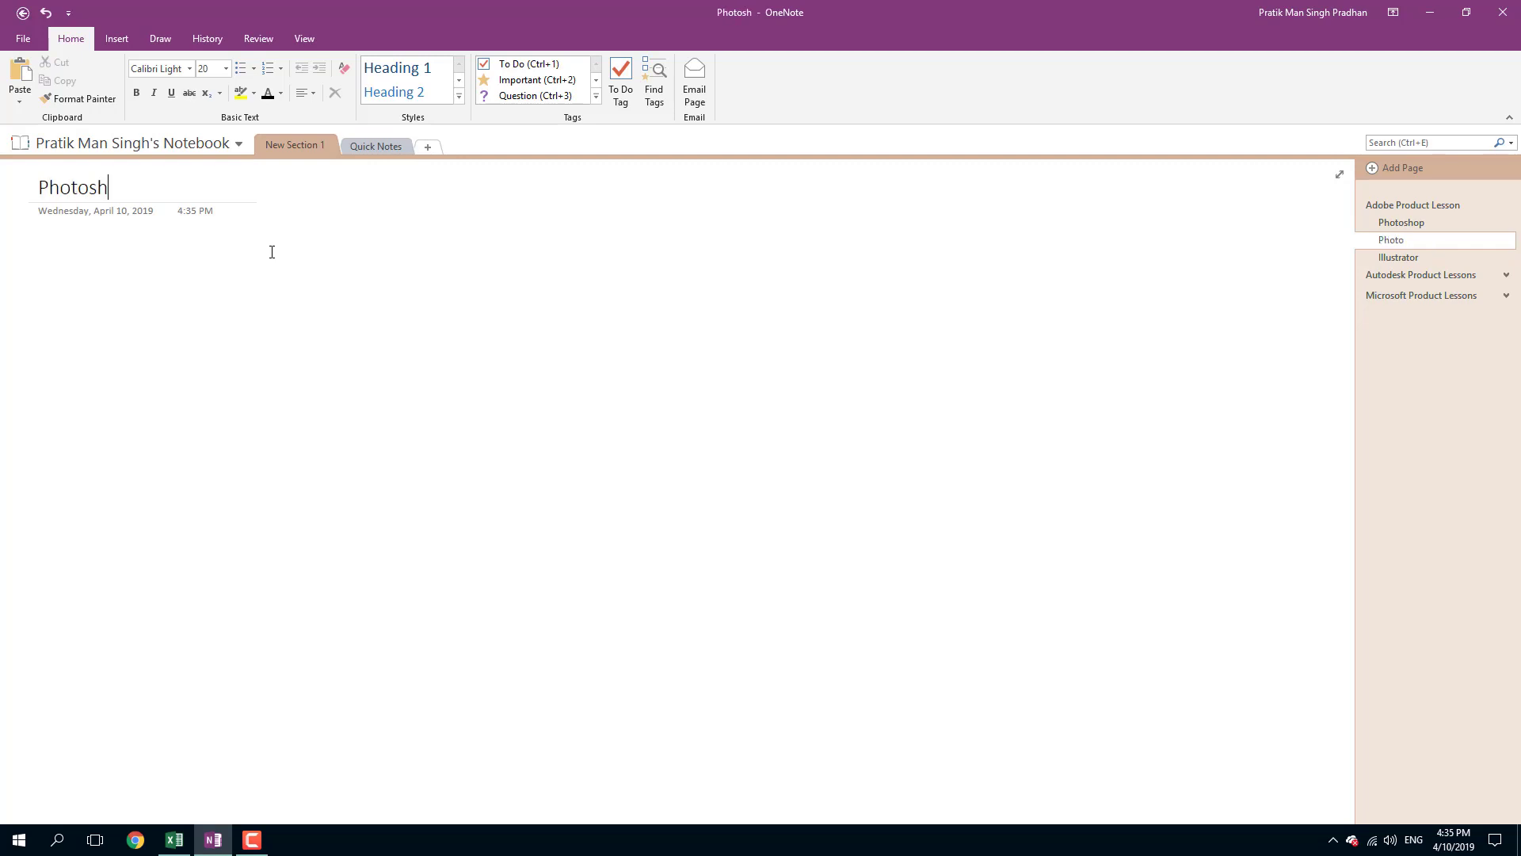
{"action": "type", "text": "op Lightroom"}
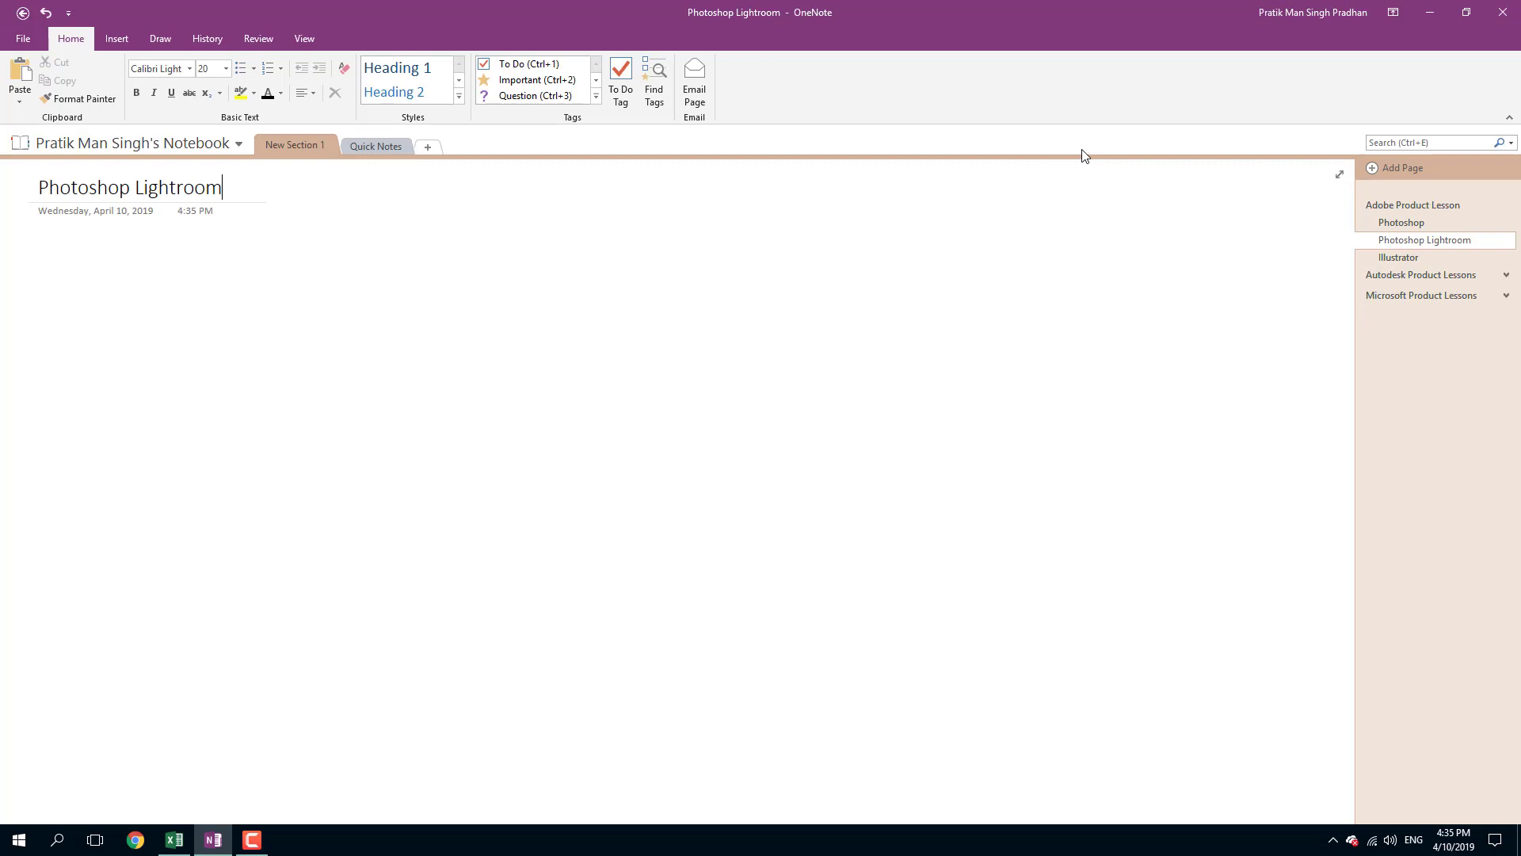
{"action": "left_click", "coordinate": [1420, 245]}
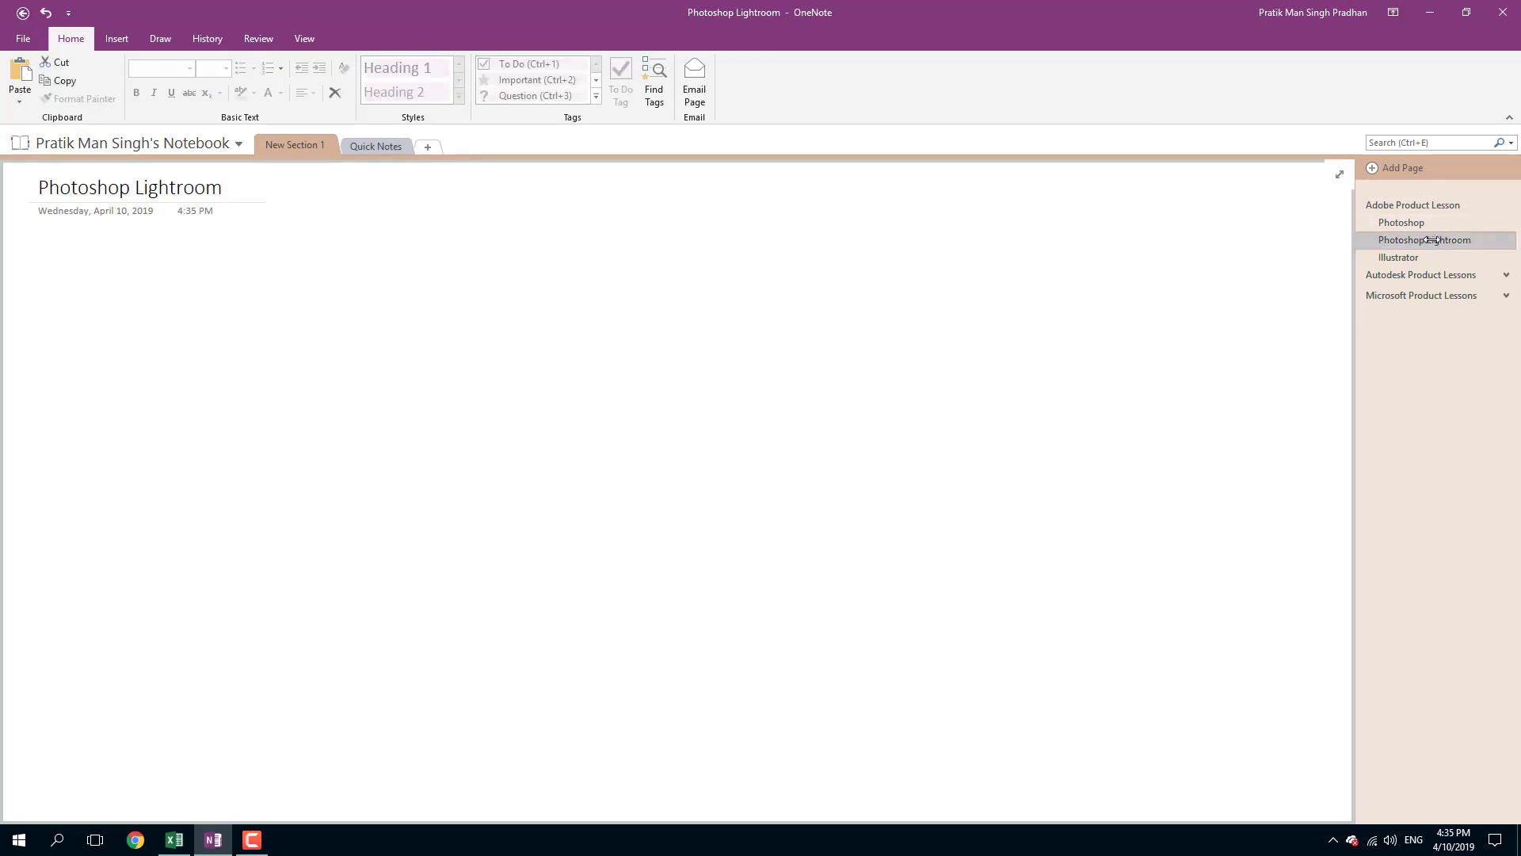
{"action": "key", "text": "ctrl+alt+bracketright"}
Step: Insert a 'Photoshop Plugins' subpage above Photoshop Lightroom under Photoshop
{"action": "left_click", "coordinate": [1347, 231]}
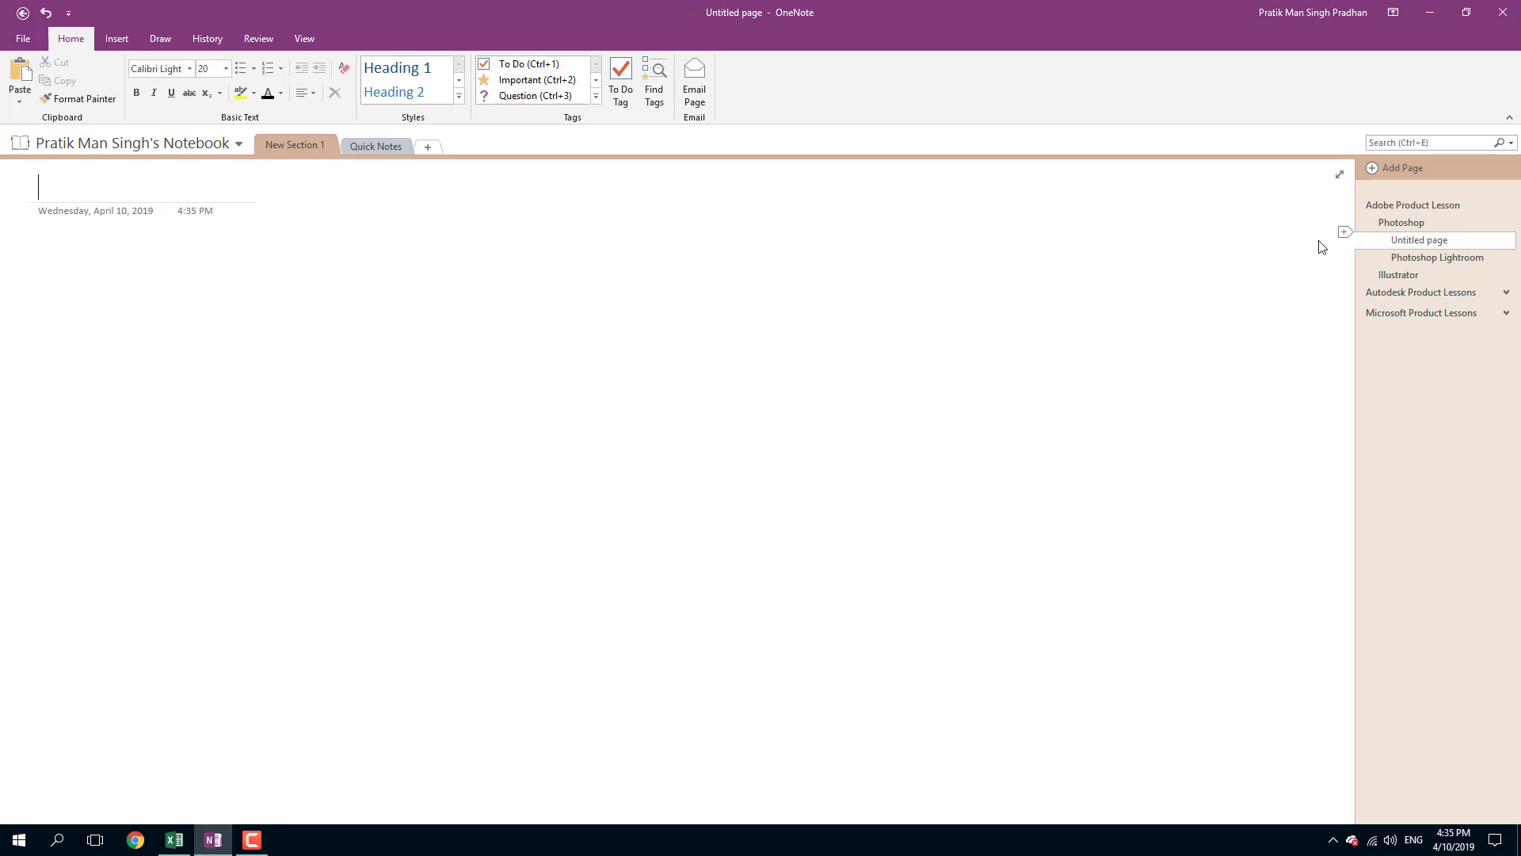
{"action": "type", "text": "P"}
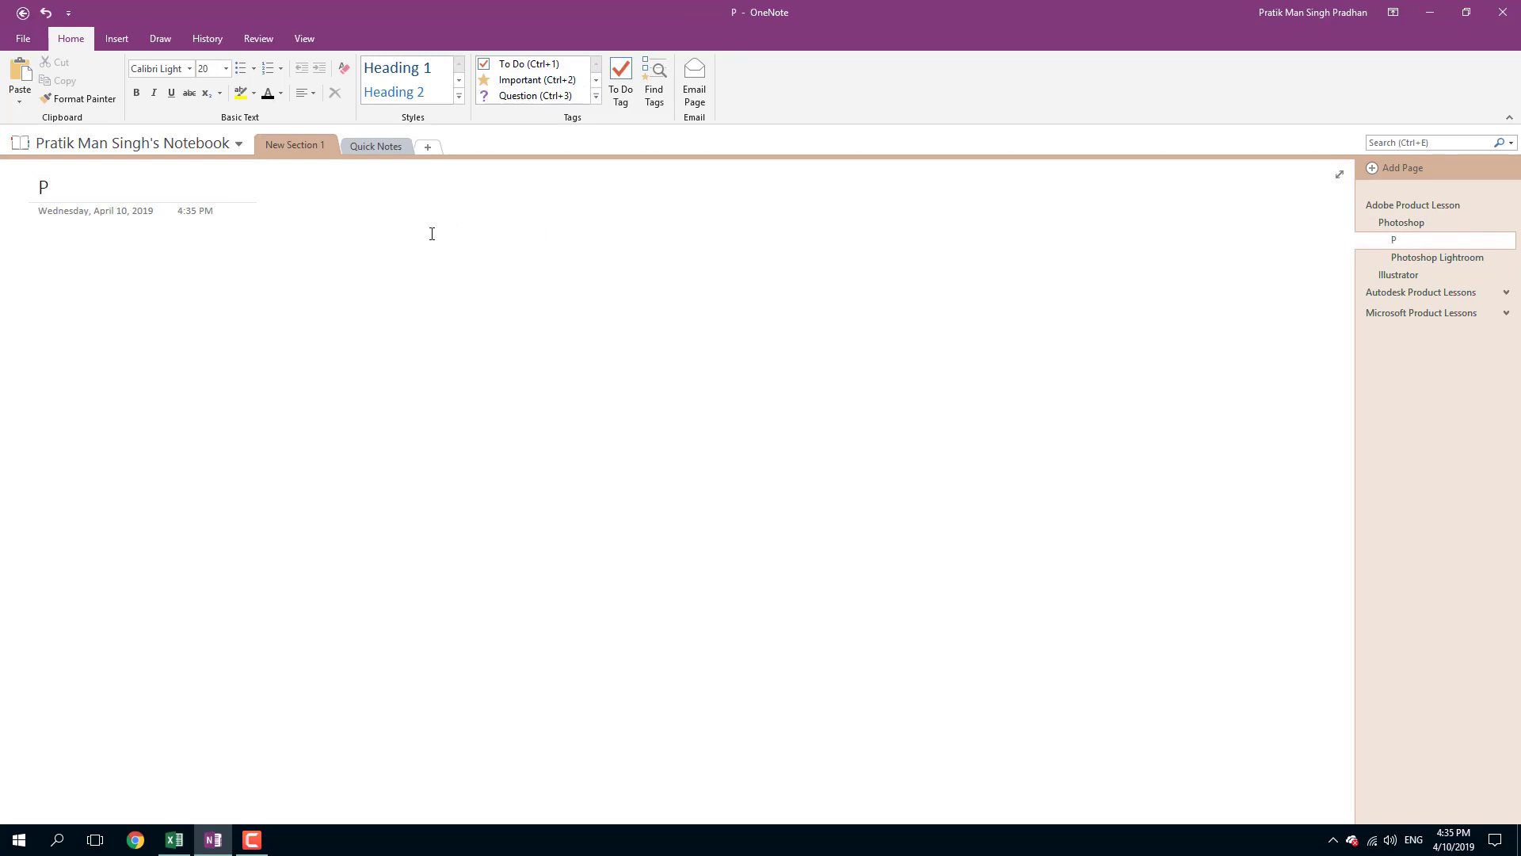
{"action": "type", "text": "hotoshop Plugins"}
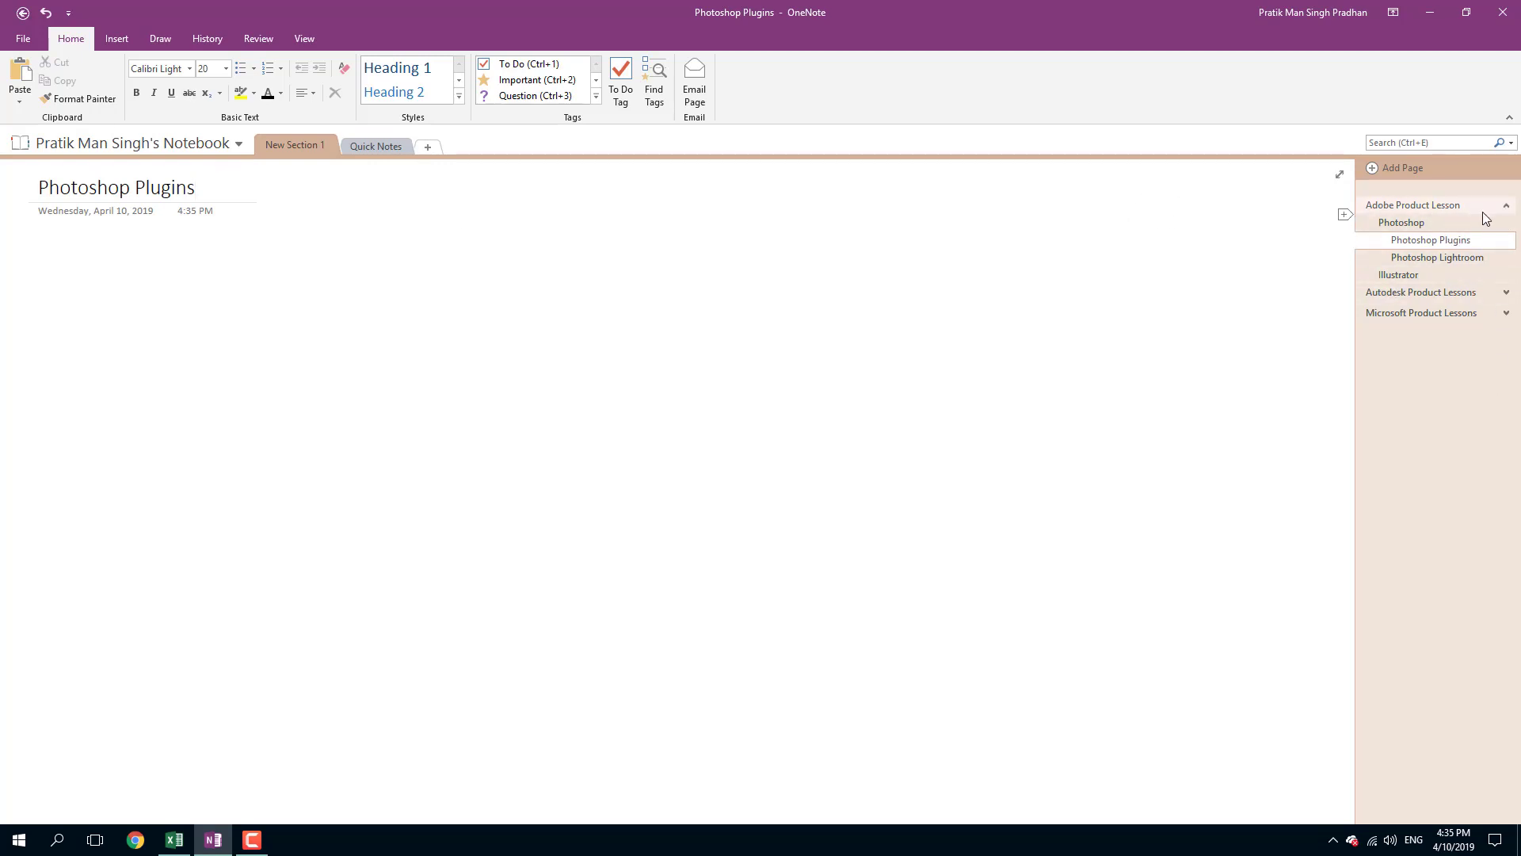
{"action": "left_click", "coordinate": [1506, 208]}
{"action": "left_click", "coordinate": [1506, 207]}
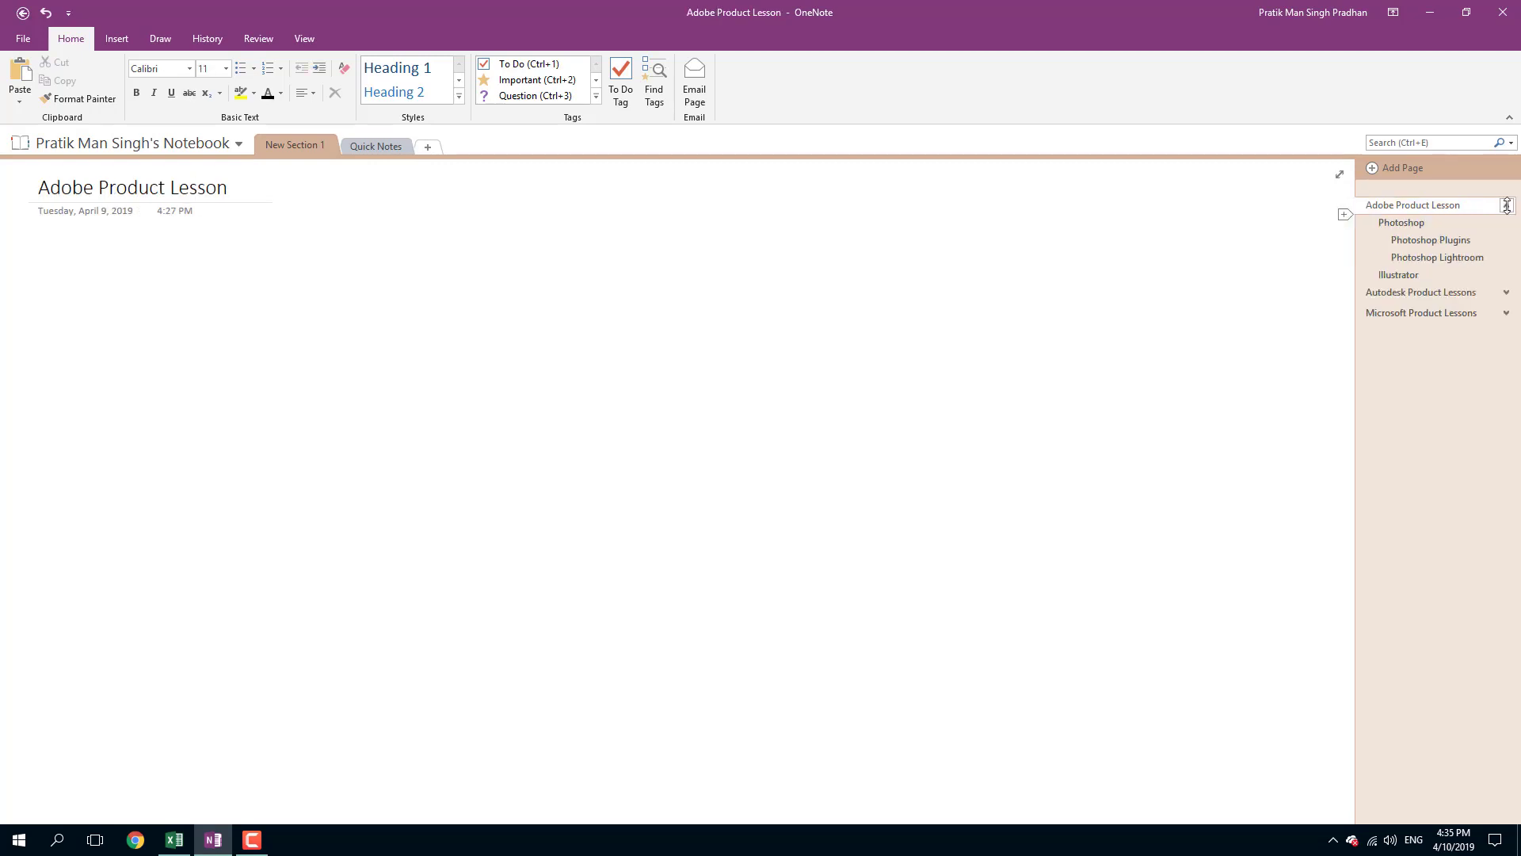